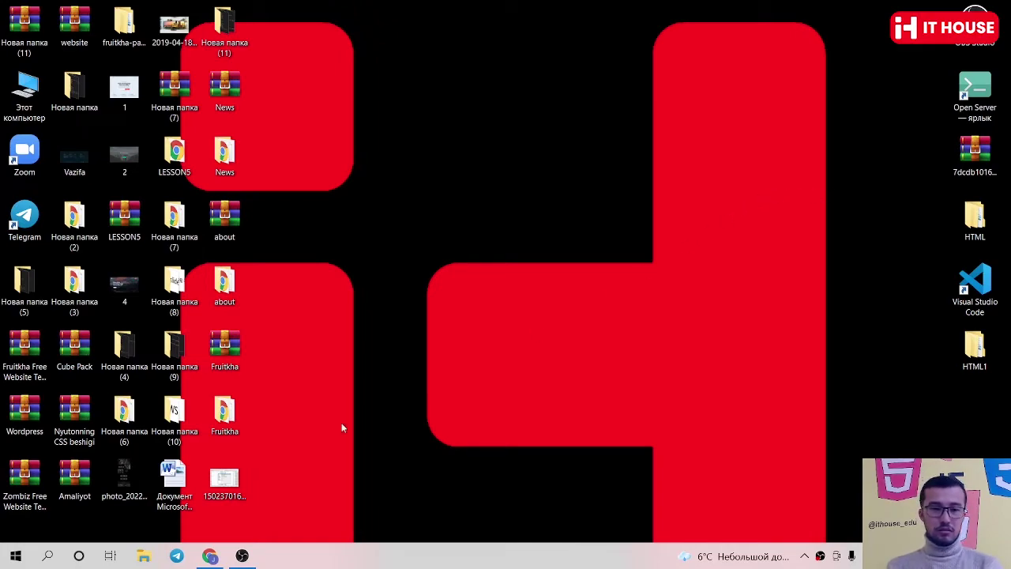
- Bring up the kun.uz news page in the browser, scroll through it, then hide the browser
left_click(209, 555)
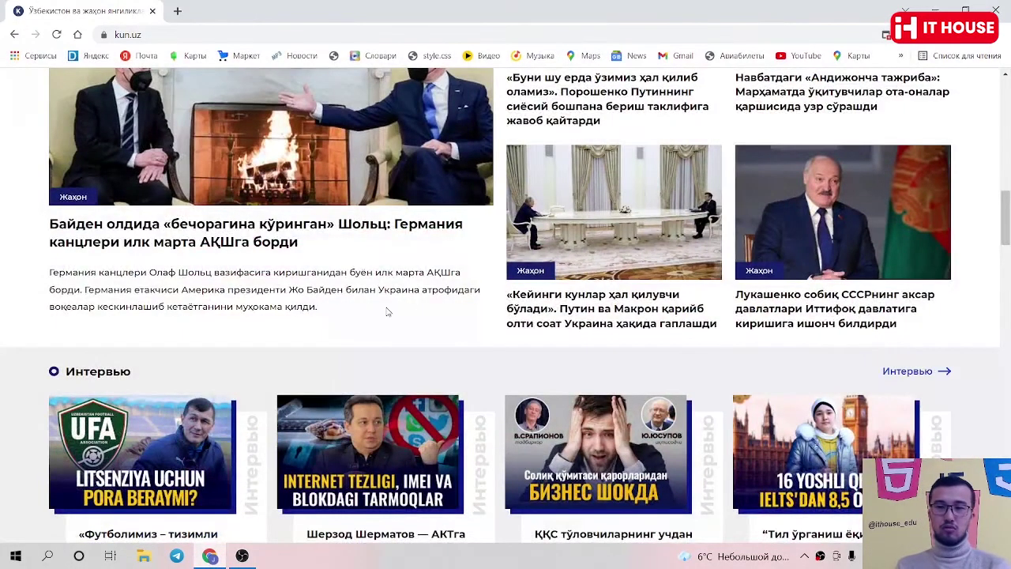
scroll(387, 312, "up", 2)
scroll(411, 282, "up", 2)
scroll(410, 283, "up", 3)
scroll(411, 282, "up", 3)
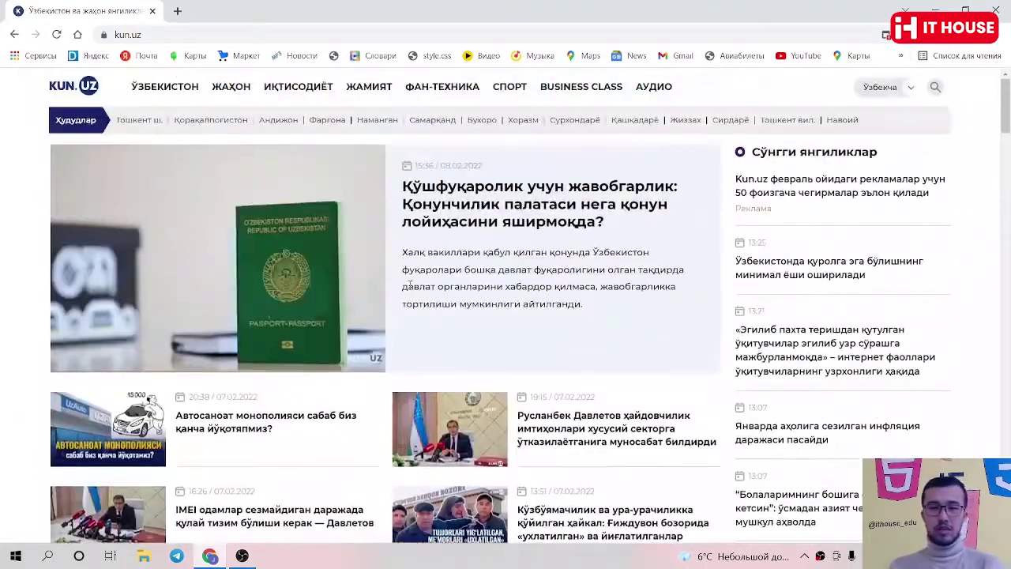
scroll(409, 285, "down", 4)
scroll(410, 299, "up", 4)
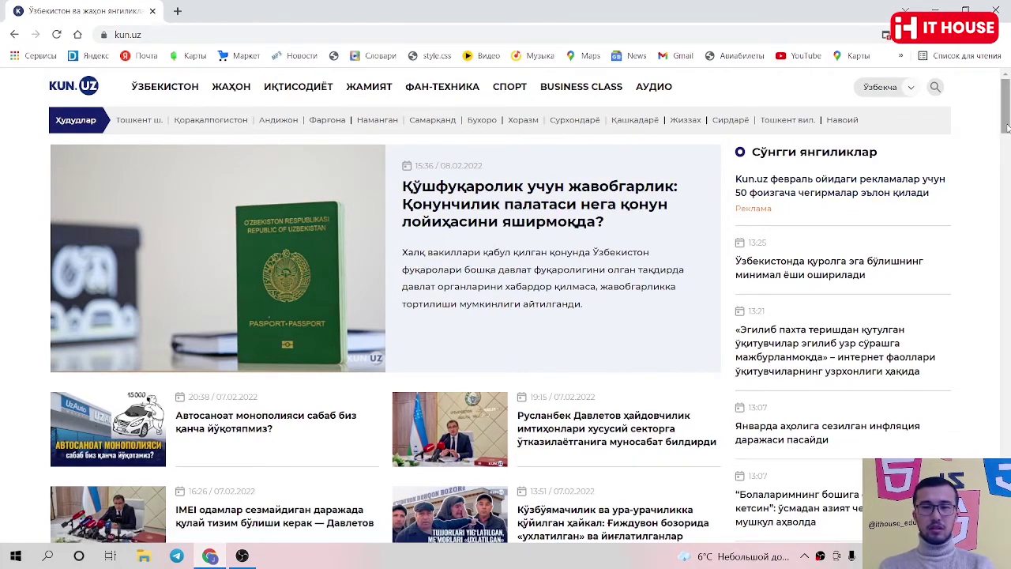
left_click_drag(1006, 119, 1000, 231)
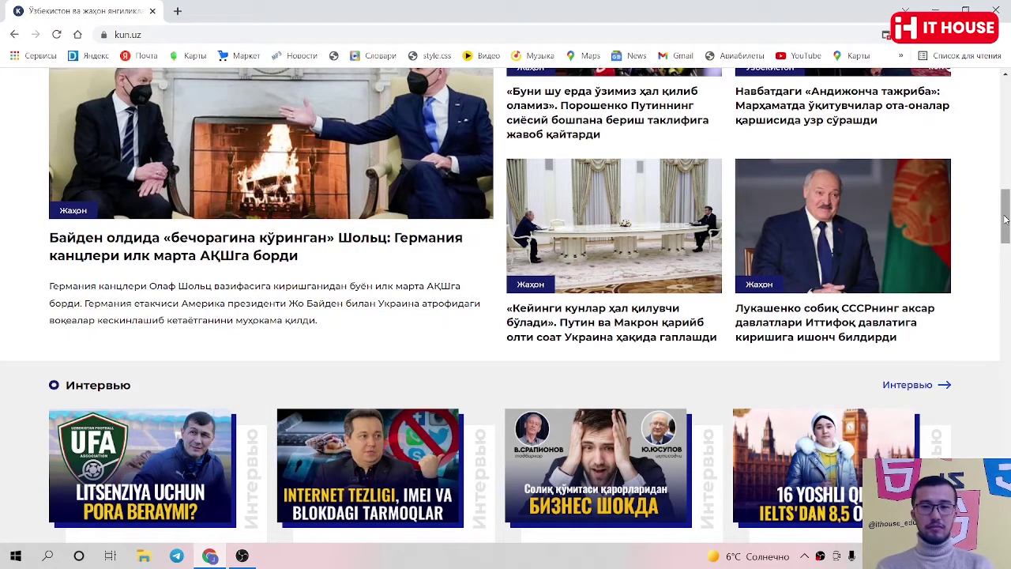
left_click_drag(1005, 220, 1005, 189)
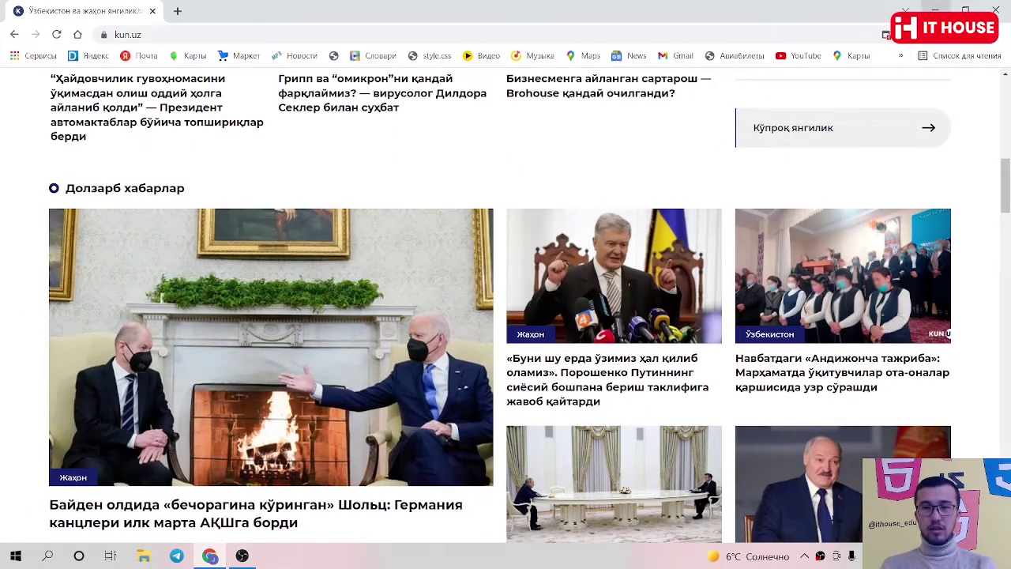
left_click(935, 10)
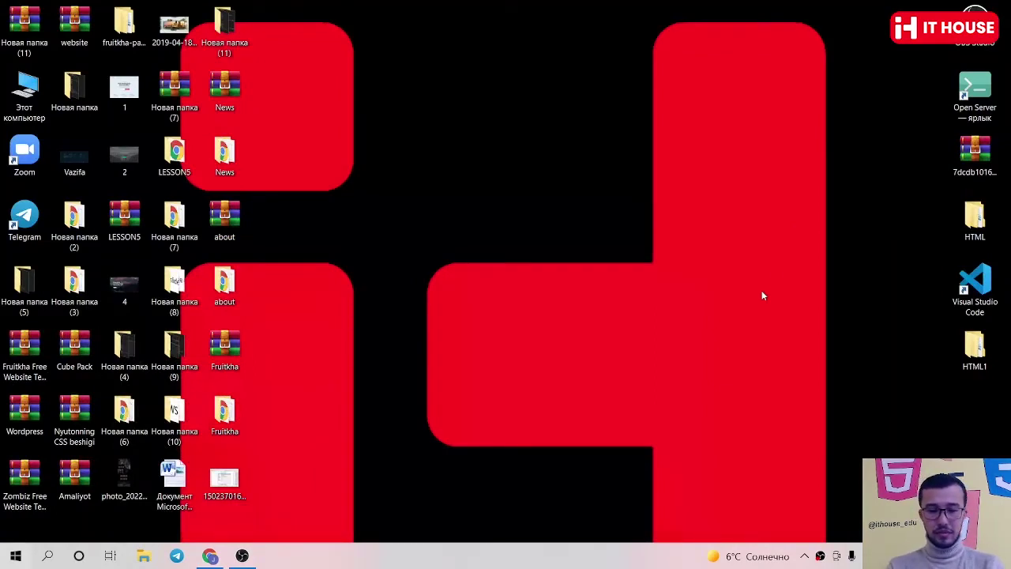
- Launch Paint and draw a text box across the upper middle of the blank canvas
key("super")
type("paint")
key("Return")
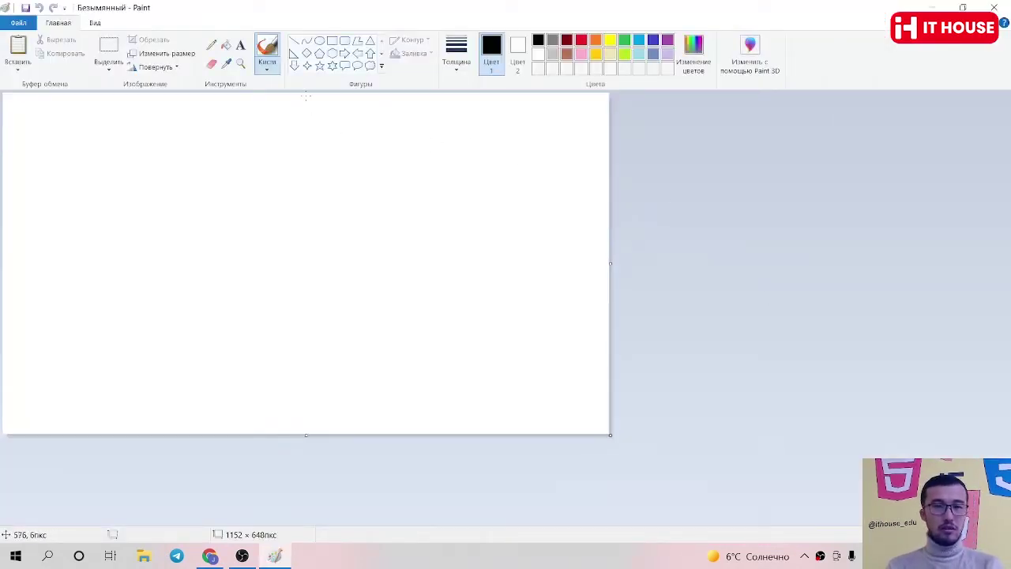
left_click(241, 45)
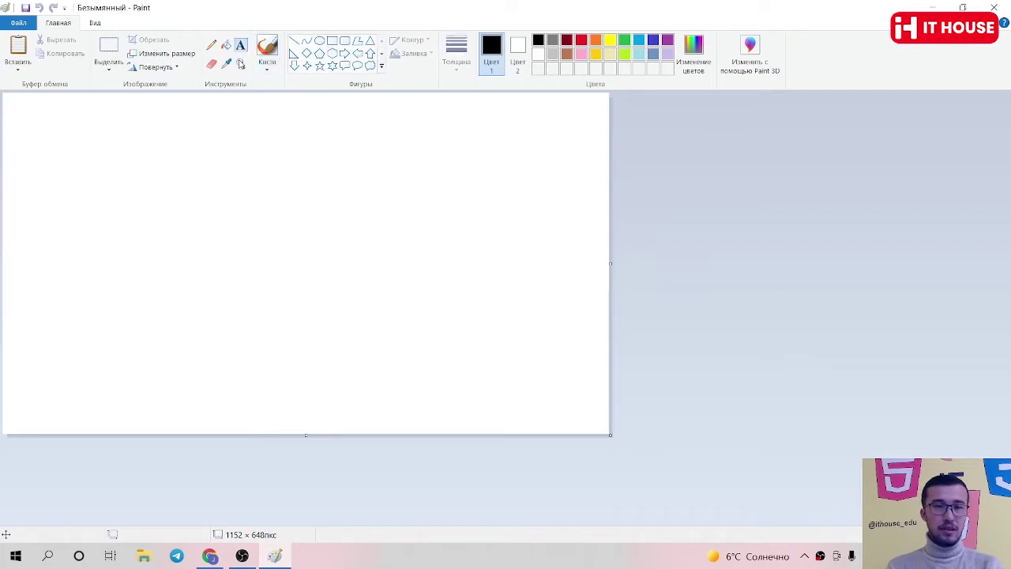
mouse_move(208, 128)
left_mouse_down()
mouse_move(538, 168)
mouse_move(532, 241)
mouse_move(559, 391)
left_mouse_up()
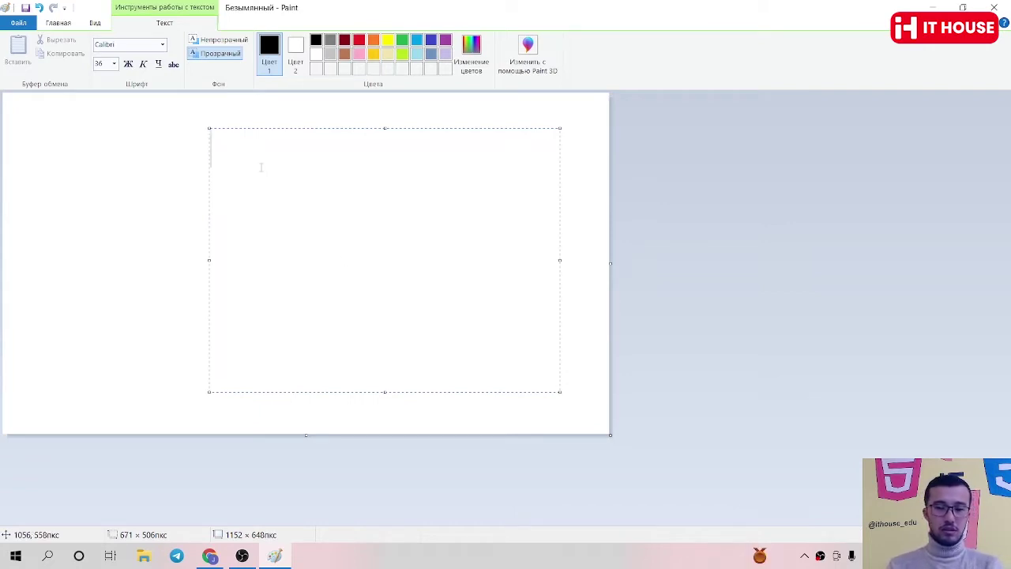
- Write the list lines HTML5, CSS, SASS, BOOTSTRAP and JAVASCRIPT, fixing the BOOTSTRAP typo
type("HTML")
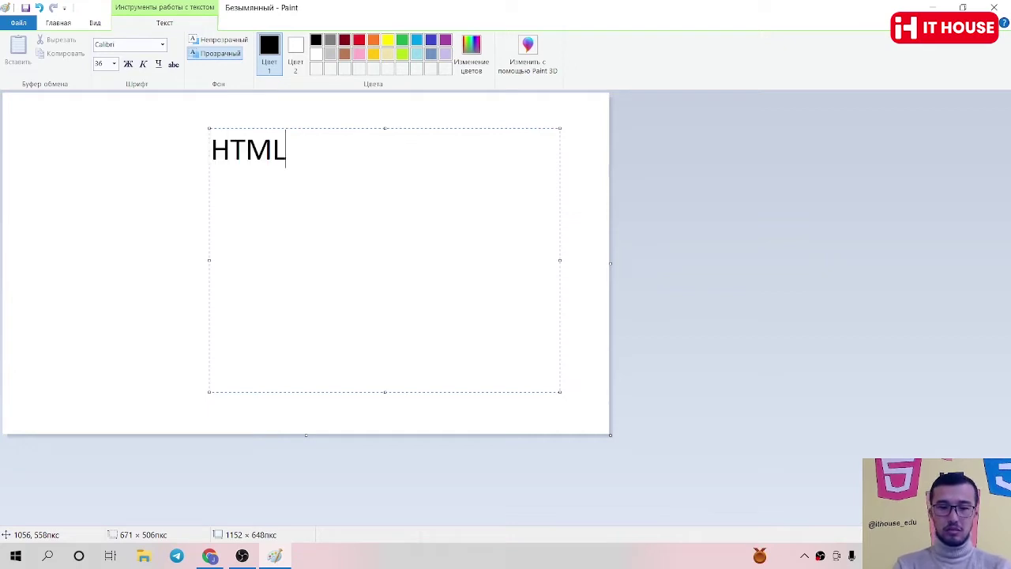
type("5")
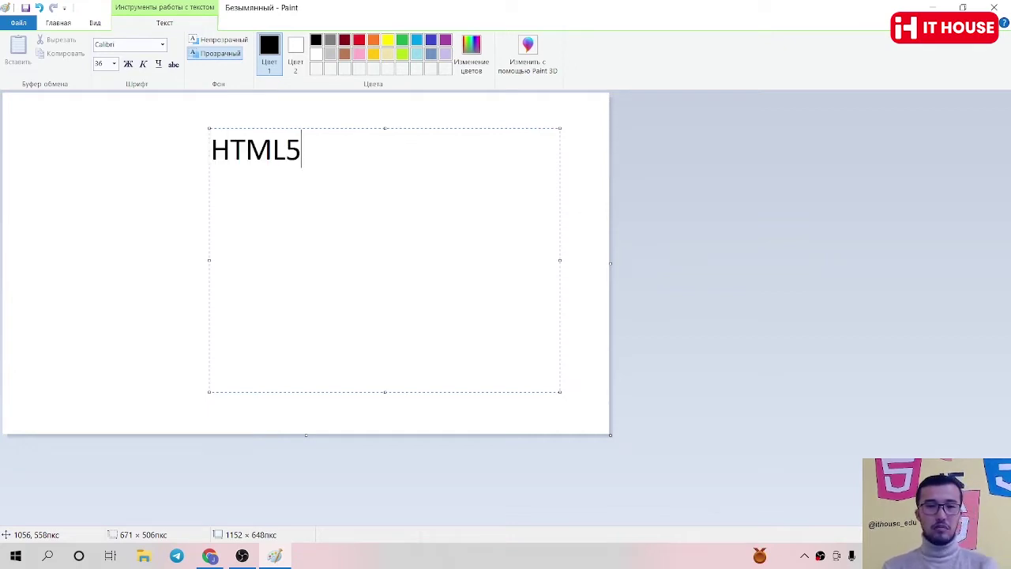
key("Return")
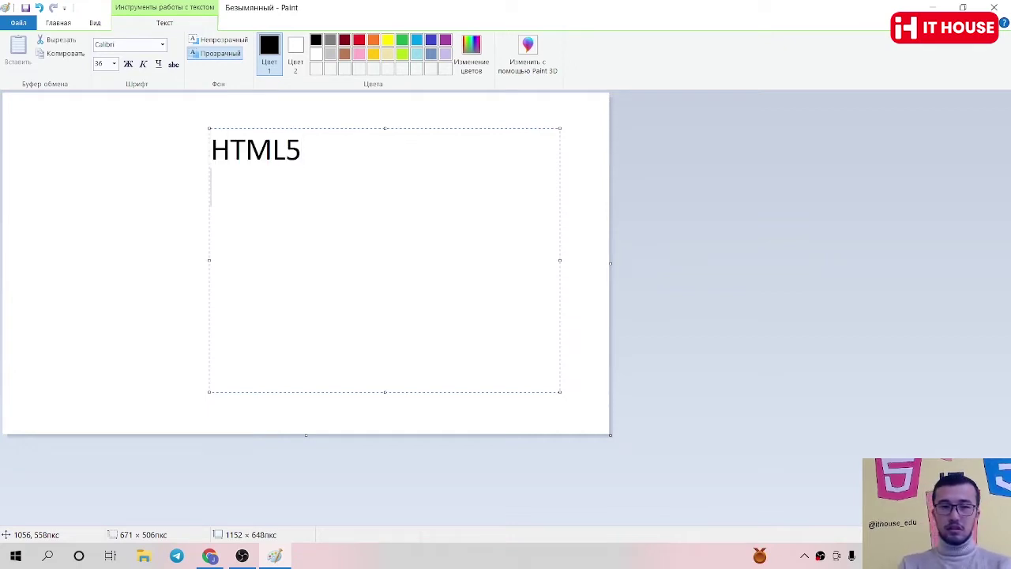
type("CSS ")
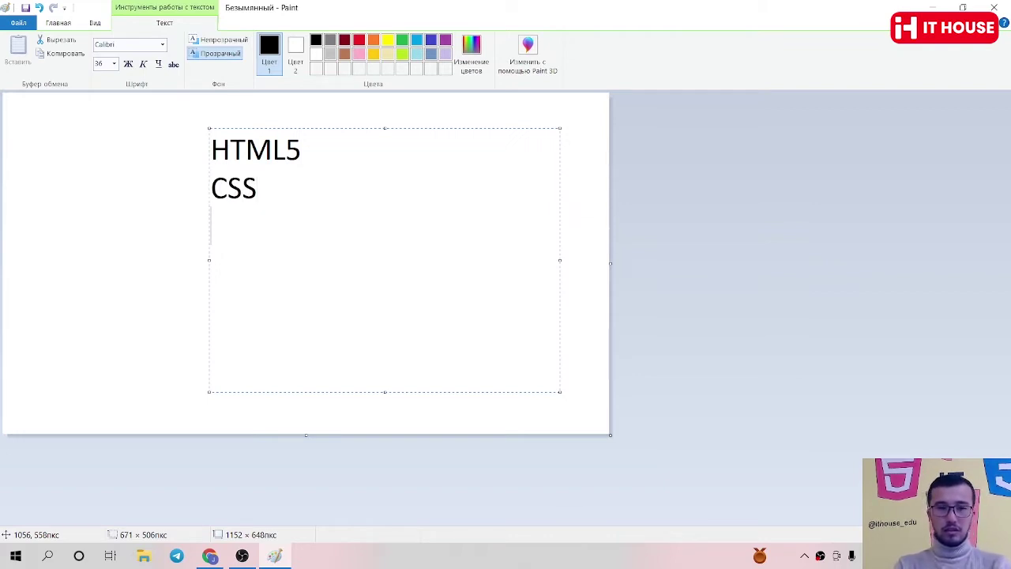
type("SASS ")
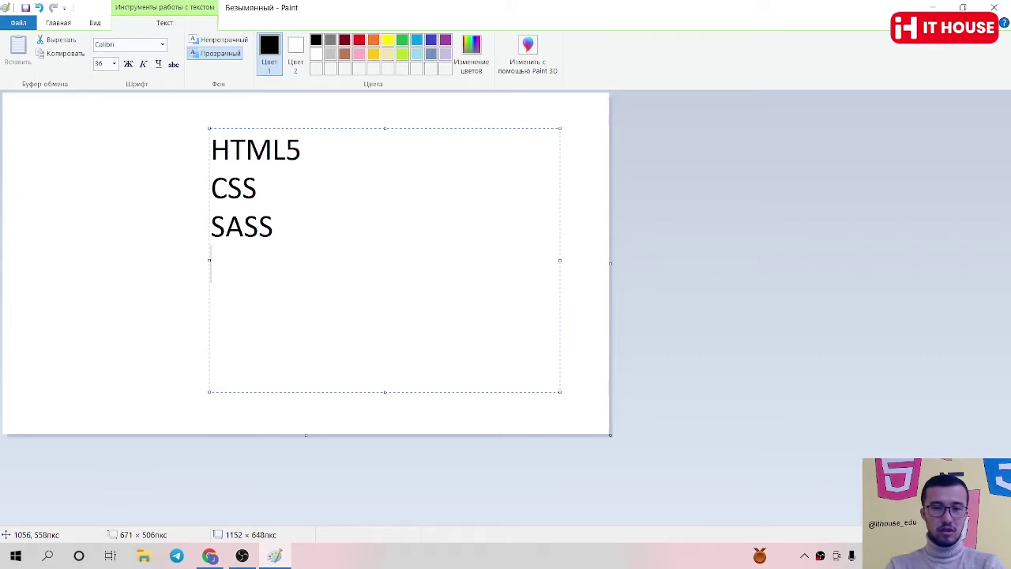
type("BOO")
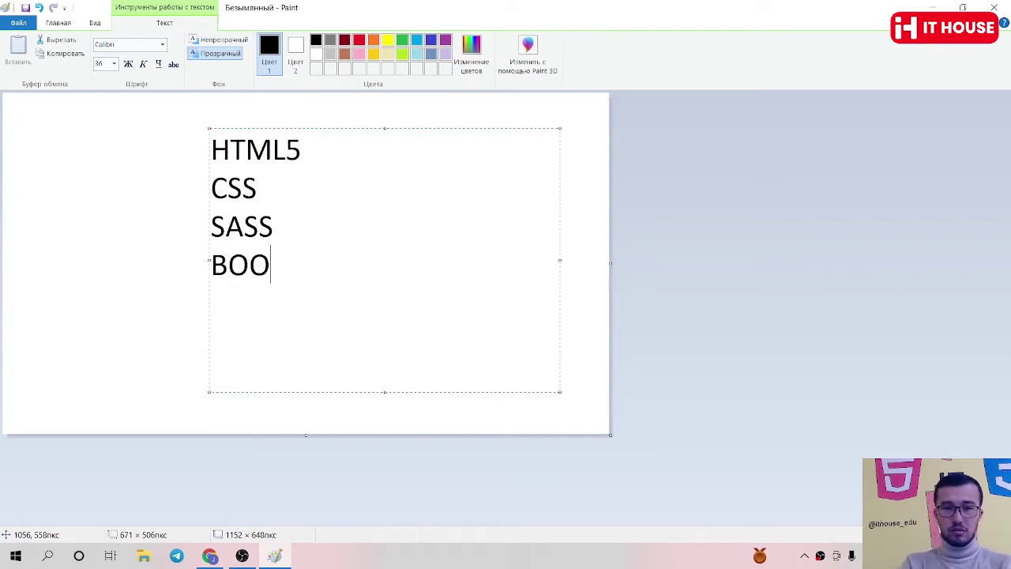
type("Y")
key("BackSpace")
type("TS")
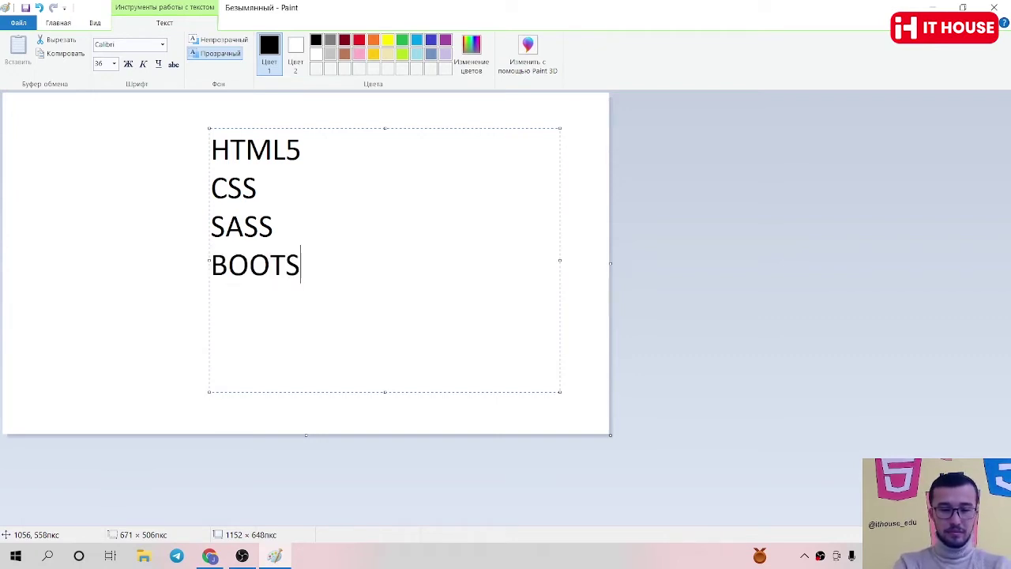
type("TRAP ")
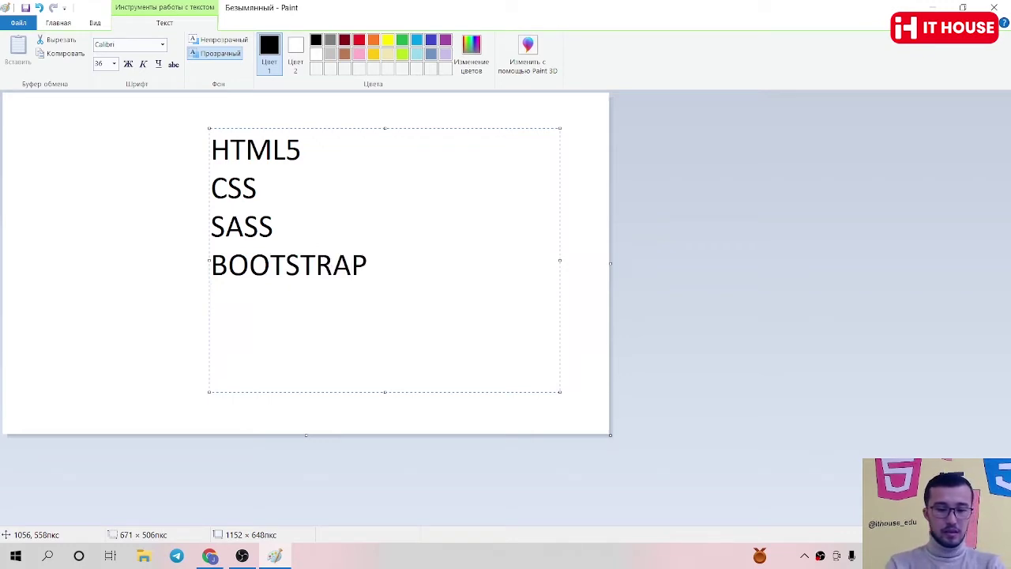
type("JAVASC")
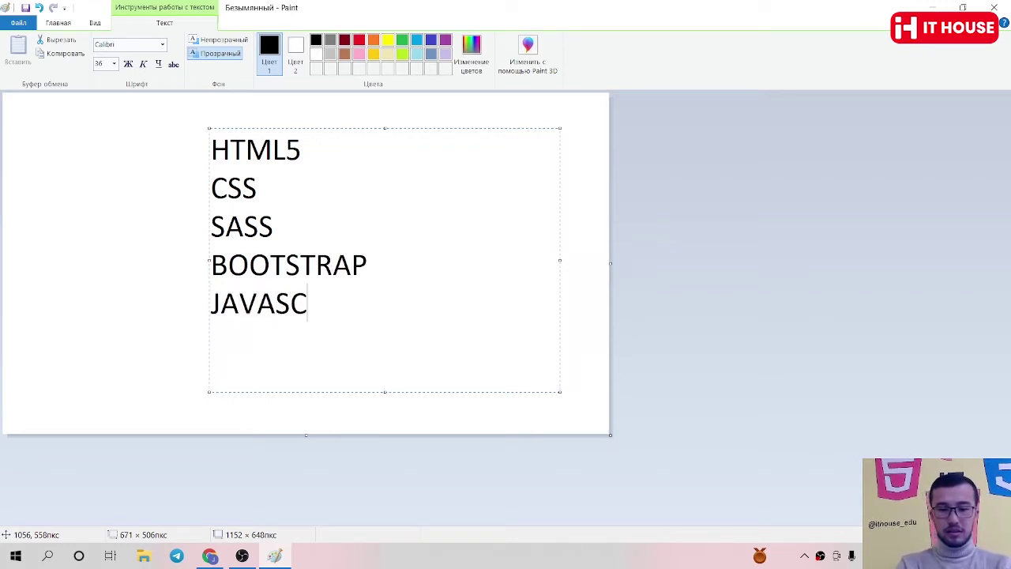
type("RIPT")
key("Return")
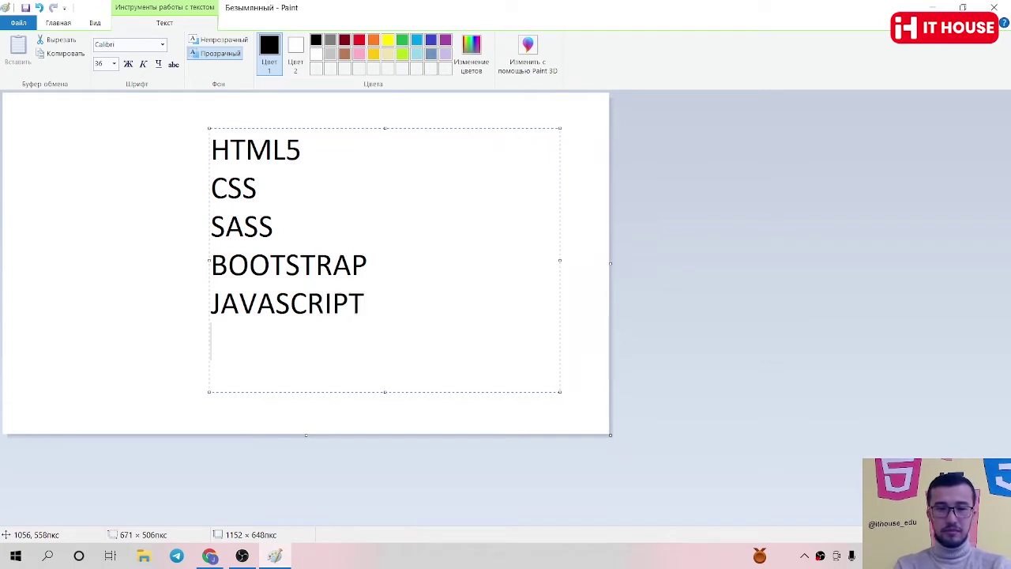
- Add jQuery as the sixth line, correcting its typos, then start reactjs on the next line
type("J")
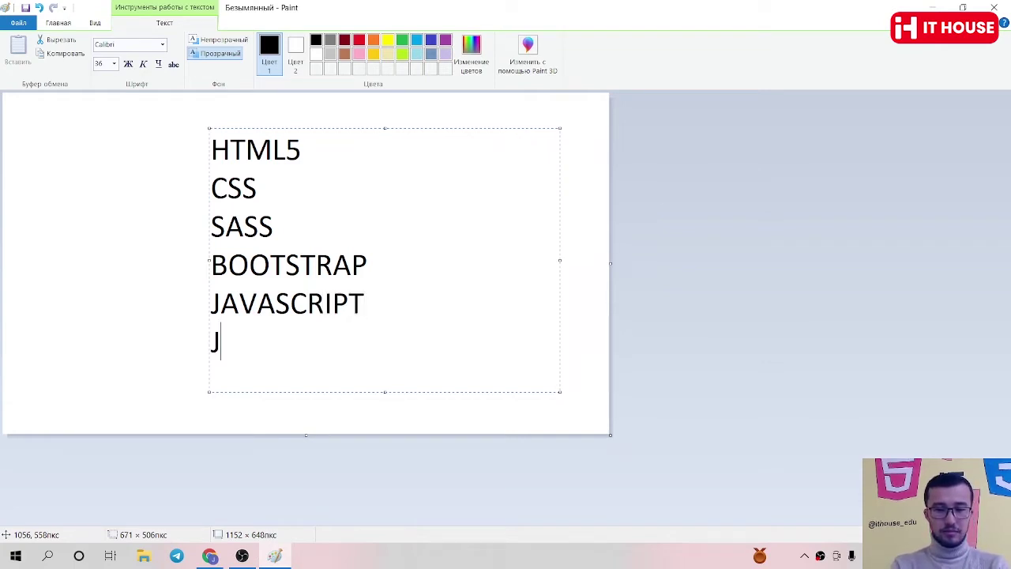
key("BackSpace")
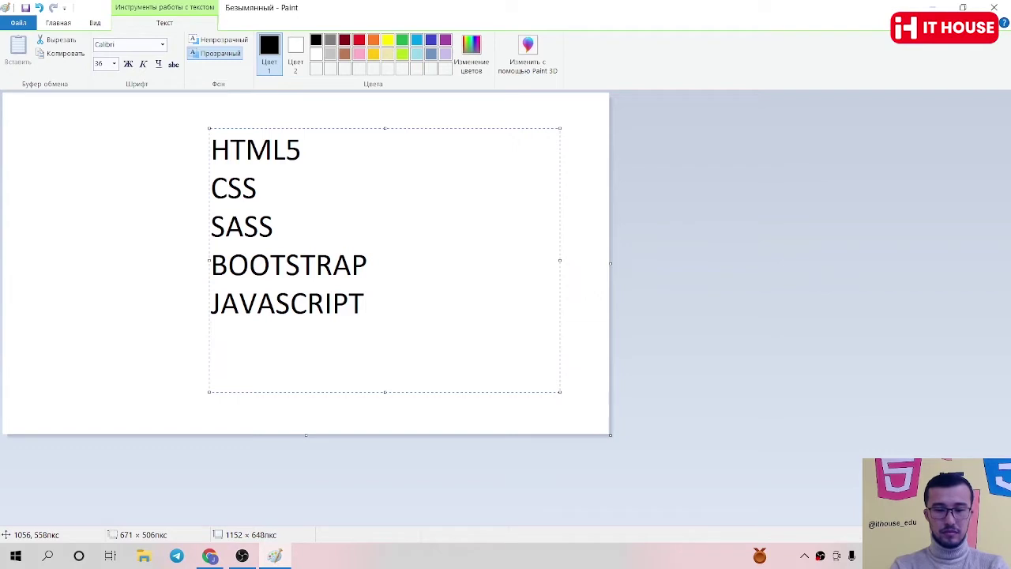
type("J")
key("BackSpace")
type("jQ")
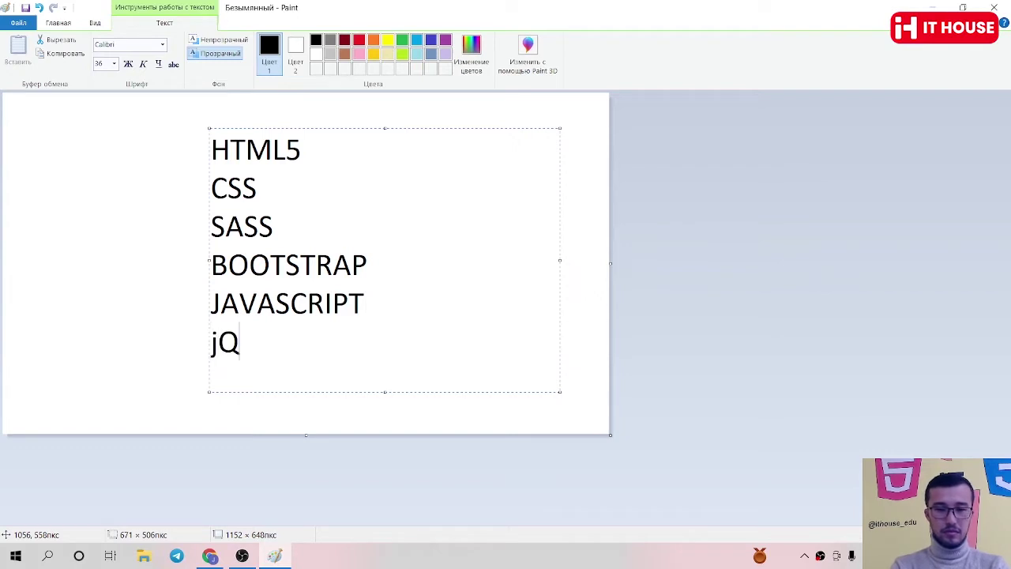
type("uert")
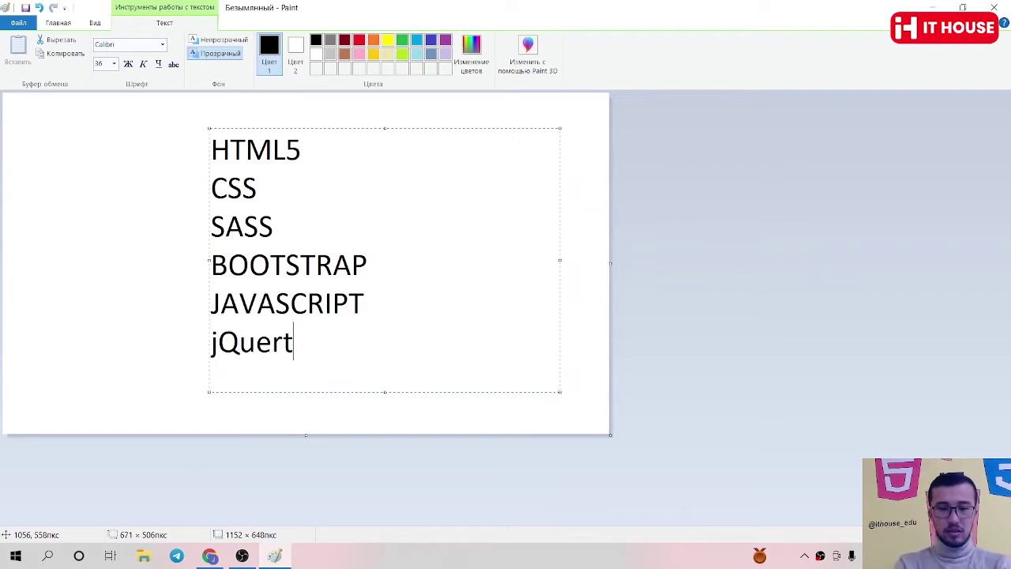
key("BackSpace")
type("y")
key("BackSpace")
key("BackSpace")
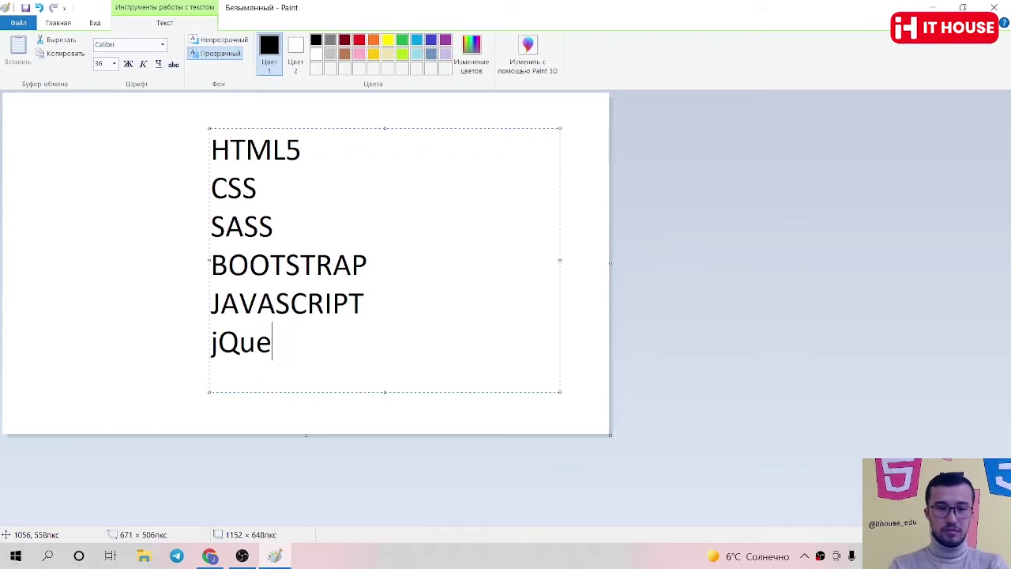
type("ry")
key("Return")
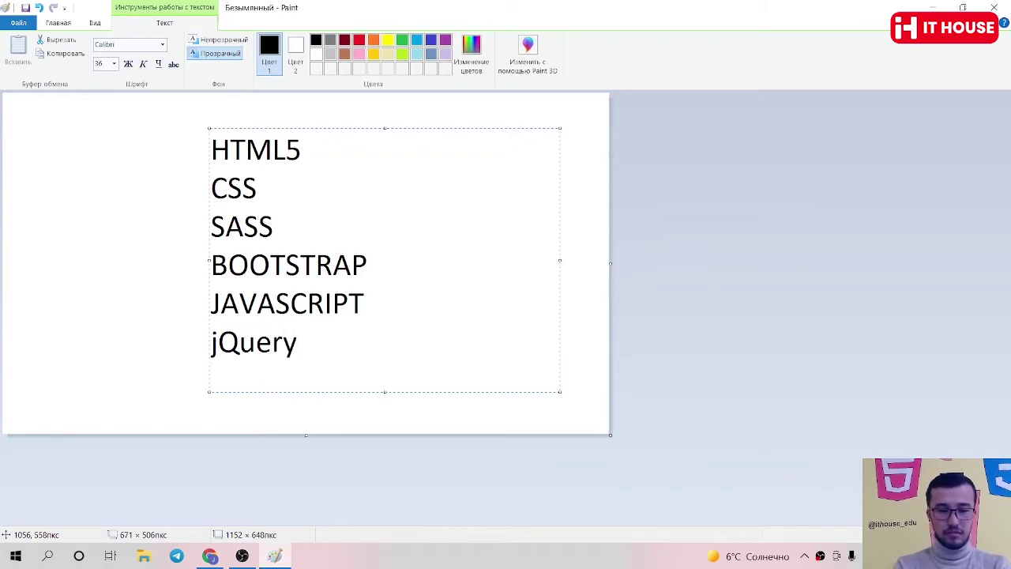
type("rea")
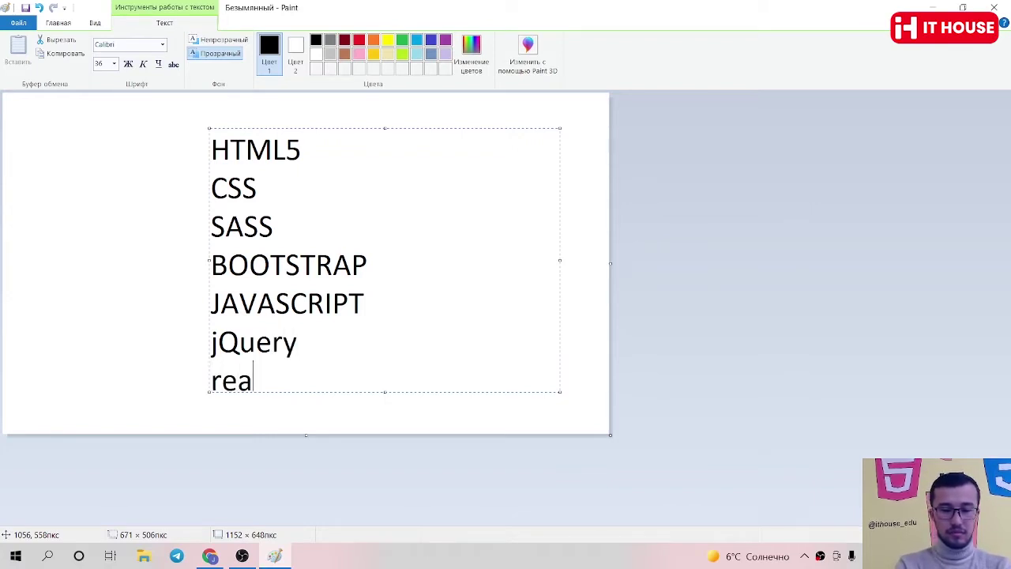
type("ctis")
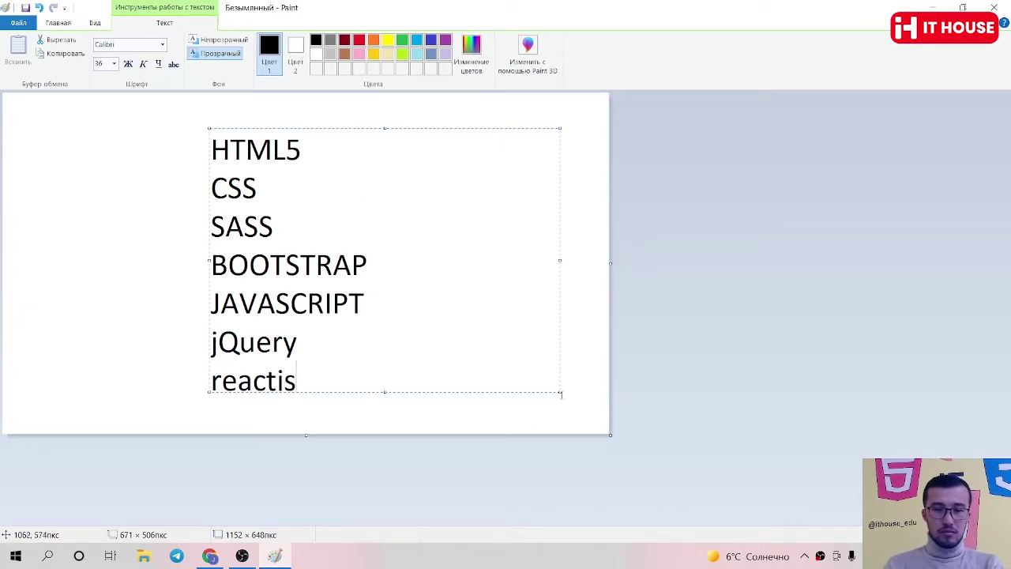
- Enlarge the text box downward and add 'git | github' as the last list line
left_click_drag(561, 392, 569, 433)
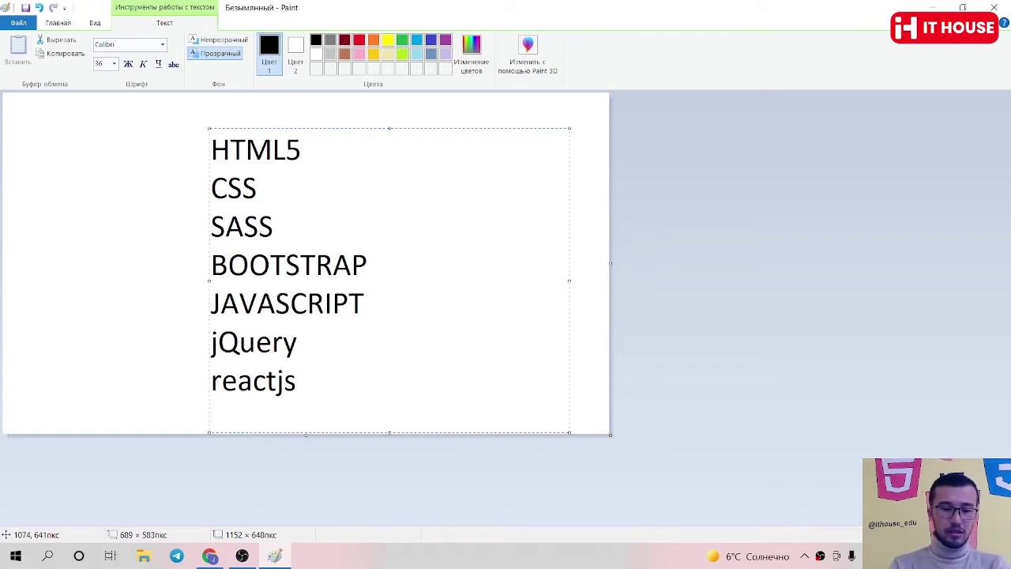
type("git")
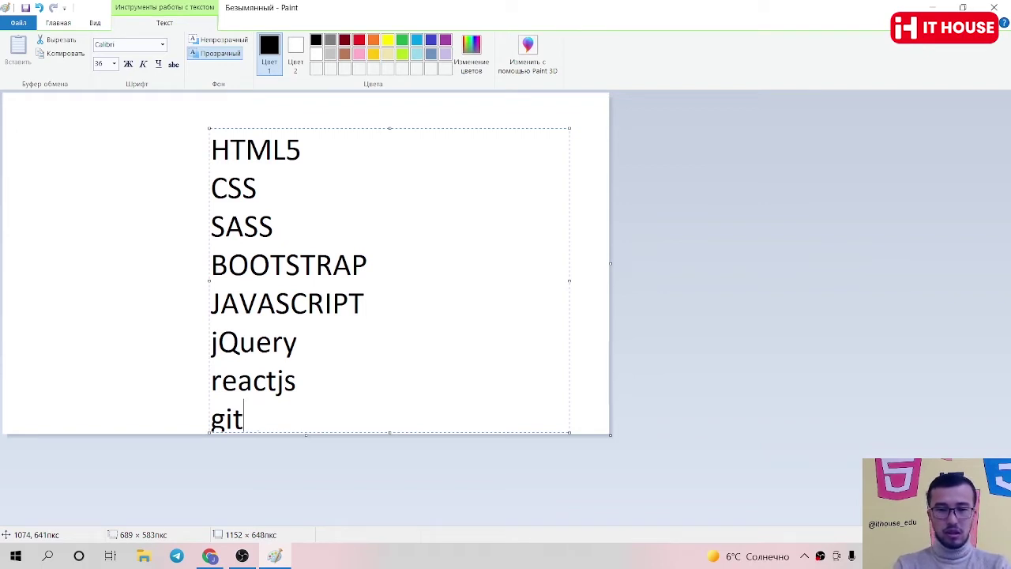
type(" | g")
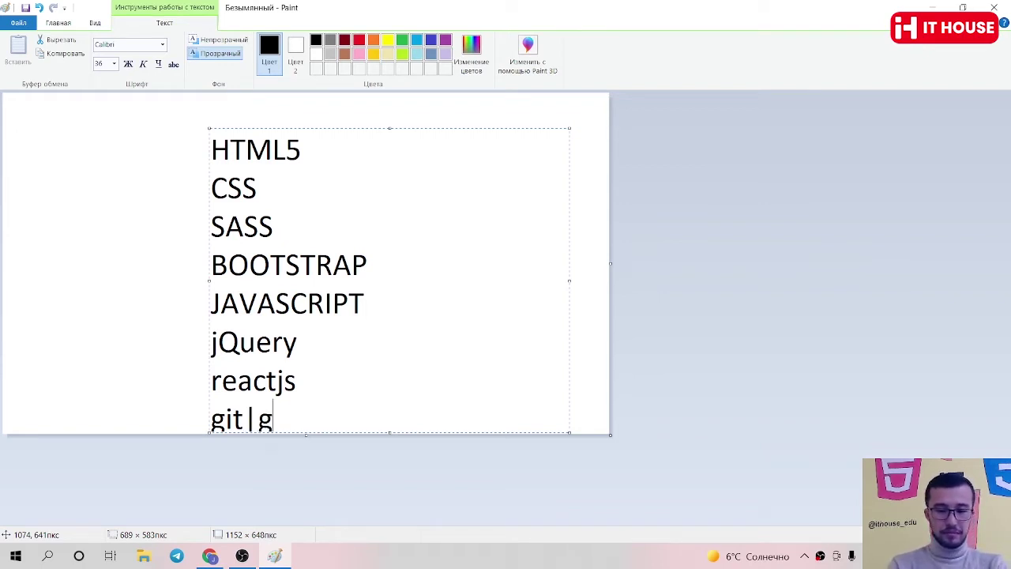
type("ithub")
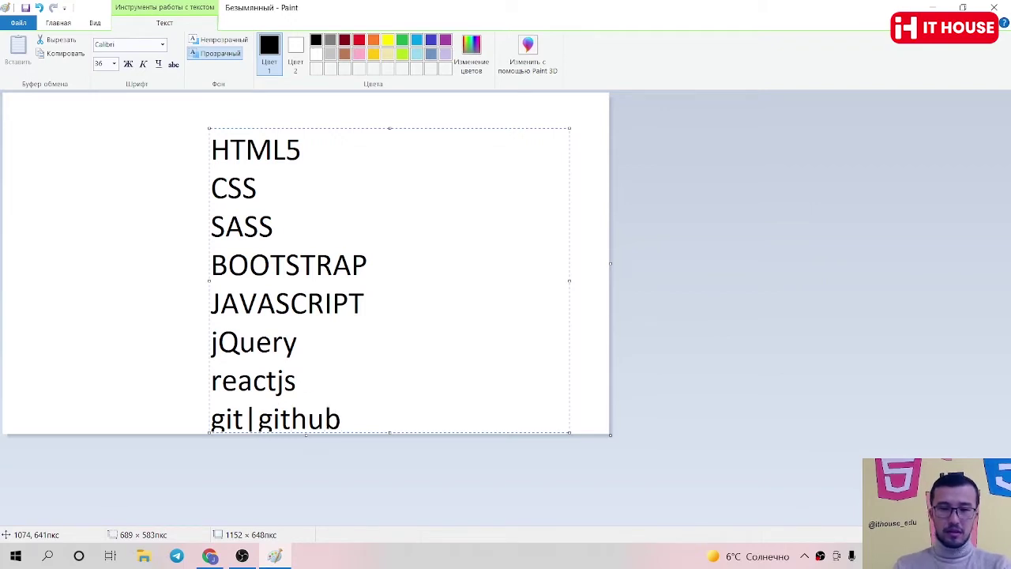
- Select and deselect the list text, then move the text box slightly higher
left_click_drag(356, 420, 214, 158)
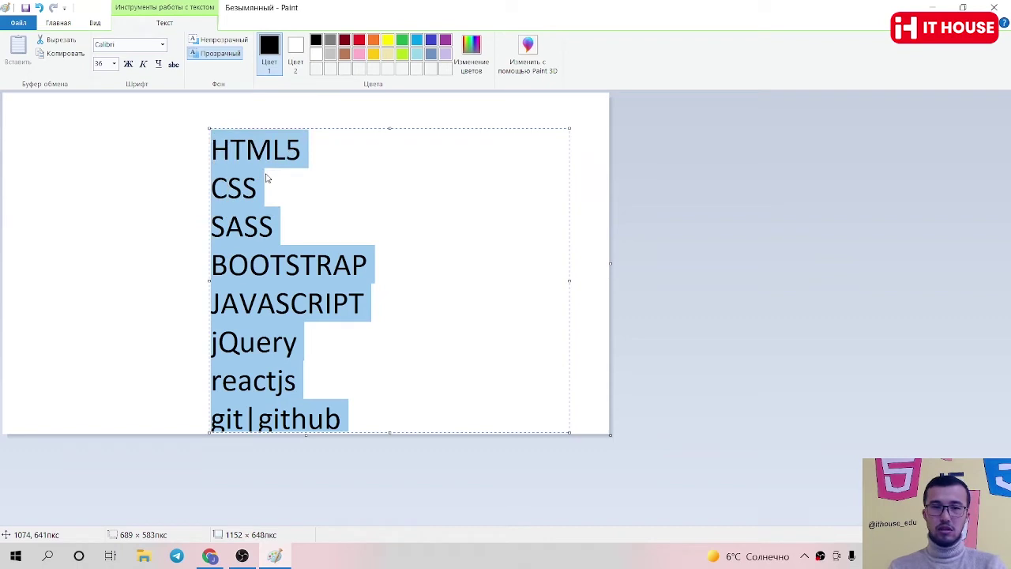
left_click(298, 239)
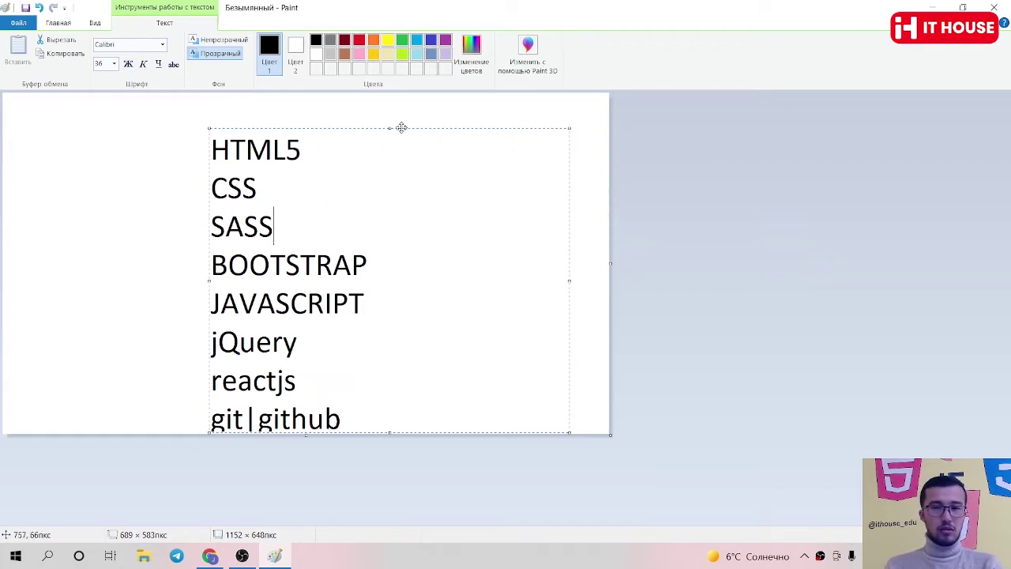
left_click_drag(401, 128, 401, 106)
- Highlight each entry from HTML5 to git|github, then widen the text box leftward to shift the list left
left_click_drag(318, 123, 204, 110)
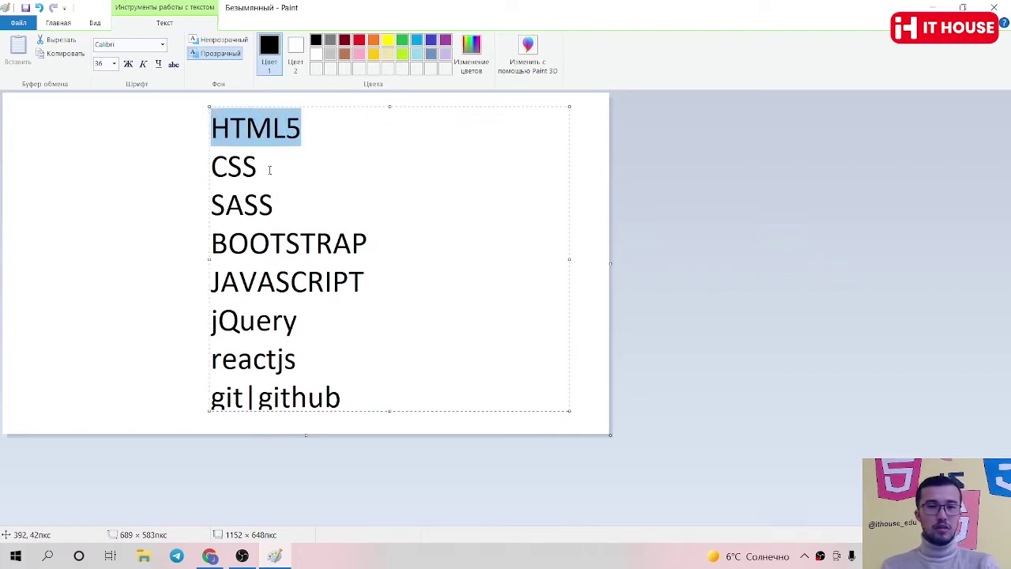
left_click_drag(269, 167, 206, 163)
left_click_drag(275, 203, 225, 198)
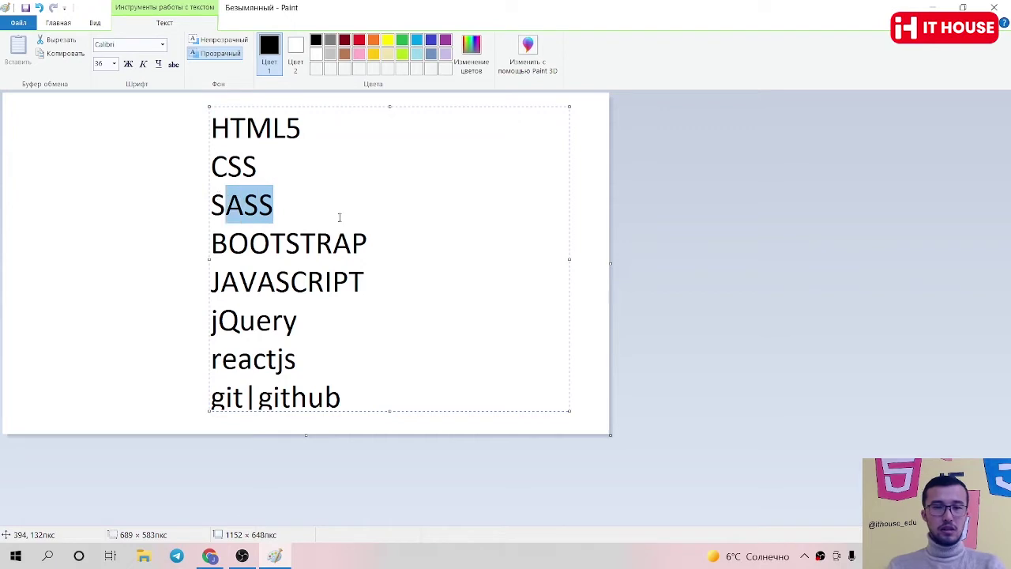
left_click_drag(368, 244, 224, 235)
left_click_drag(323, 283, 207, 285)
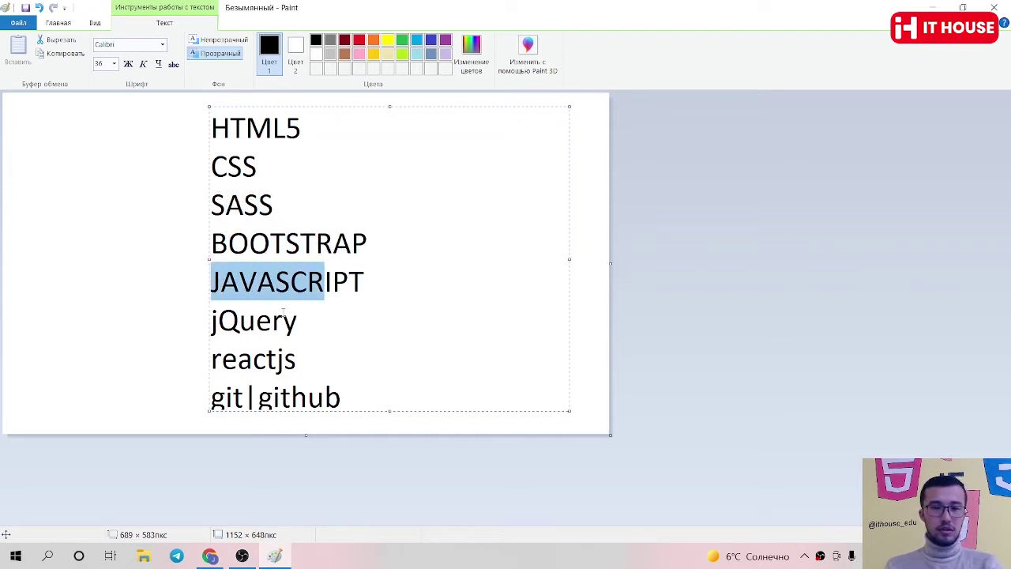
left_click_drag(298, 320, 184, 316)
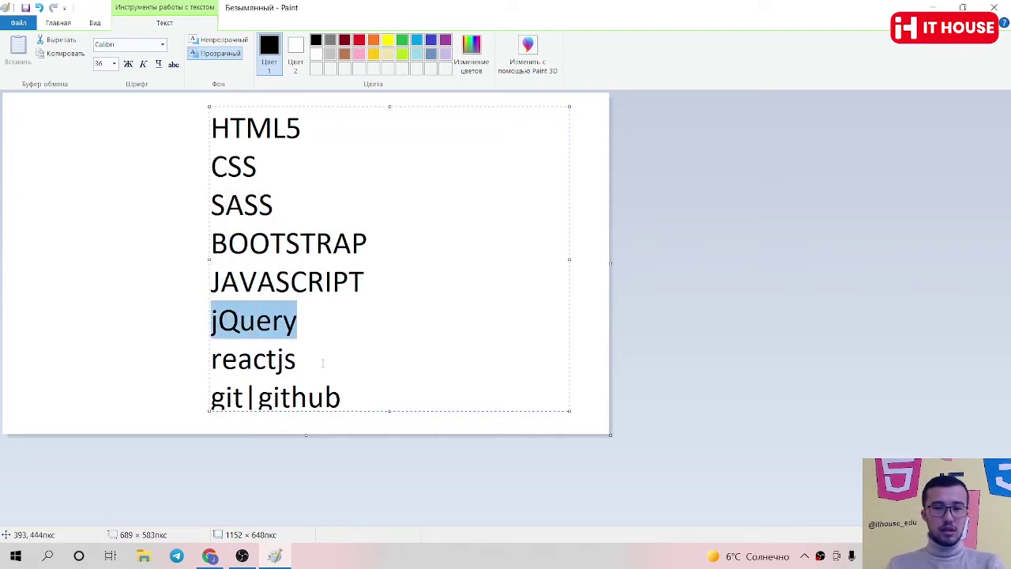
left_click_drag(324, 362, 176, 342)
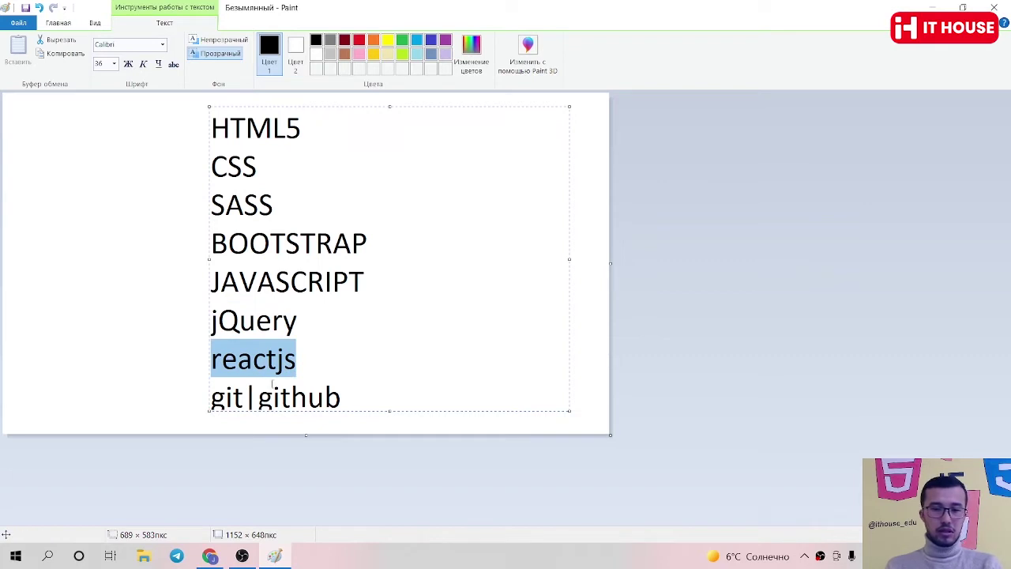
left_click_drag(347, 392, 215, 401)
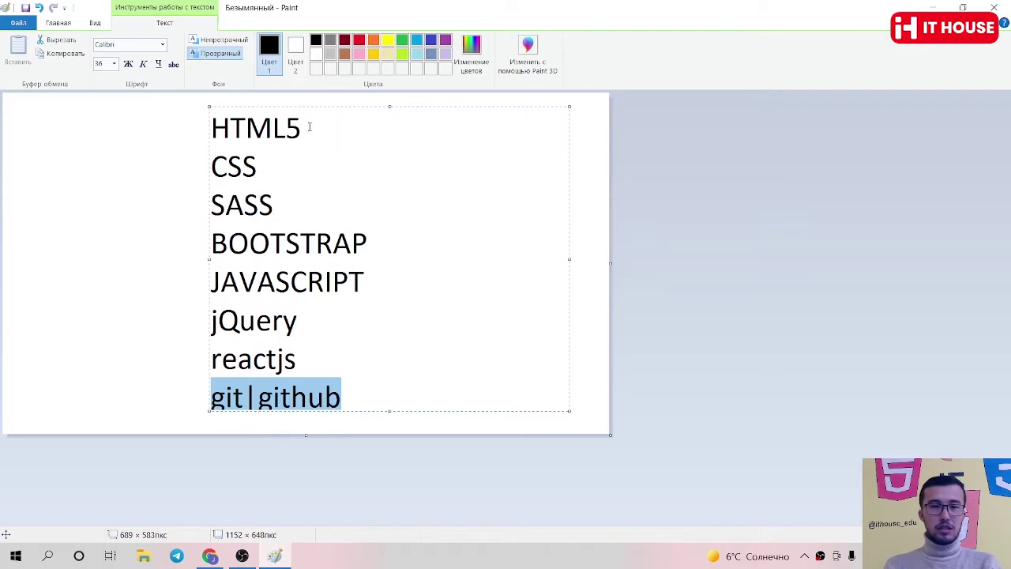
left_click_drag(309, 126, 182, 126)
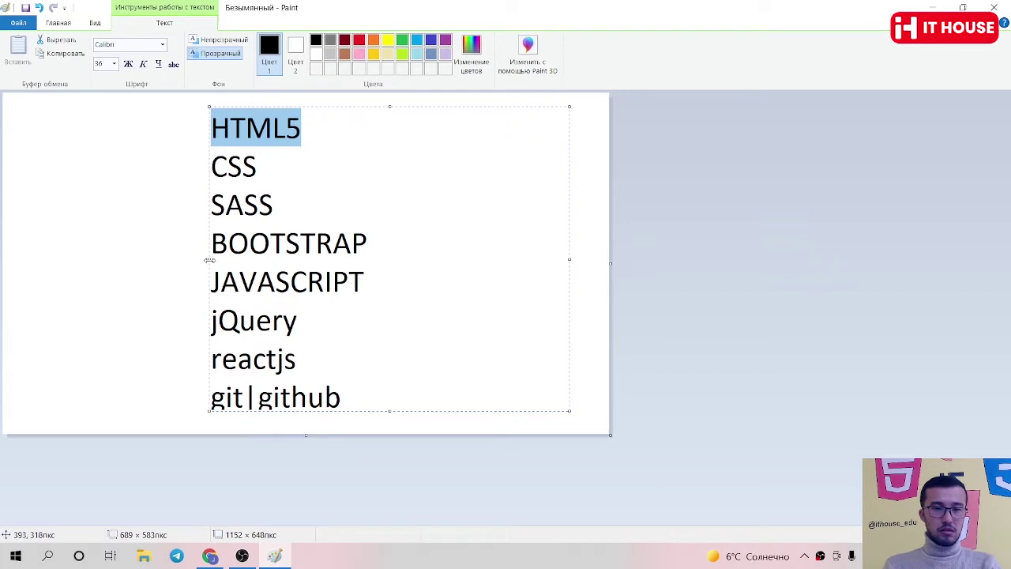
left_click_drag(211, 259, 147, 259)
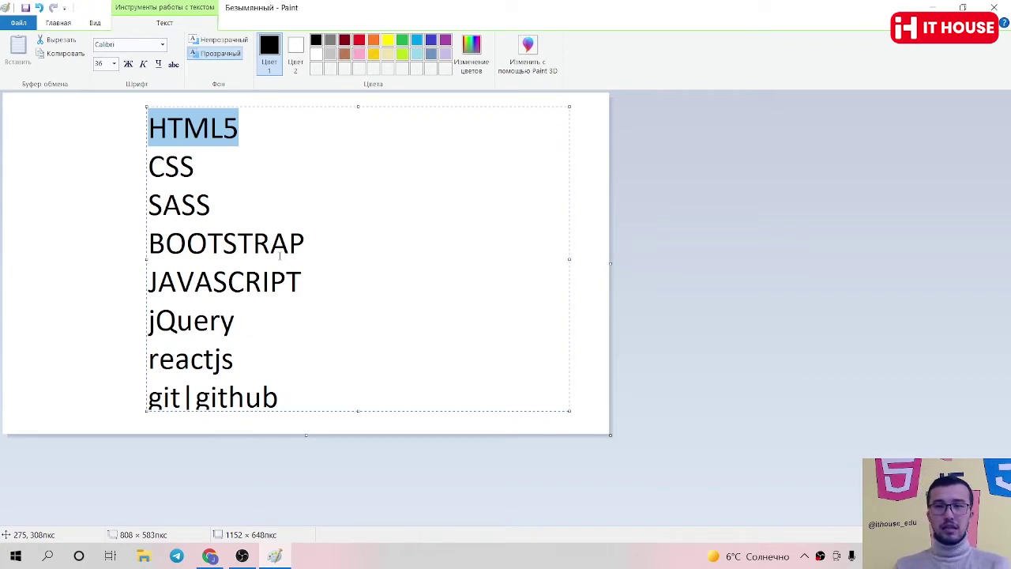
- Minimize Paint to reveal the Windows desktop
left_click(931, 6)
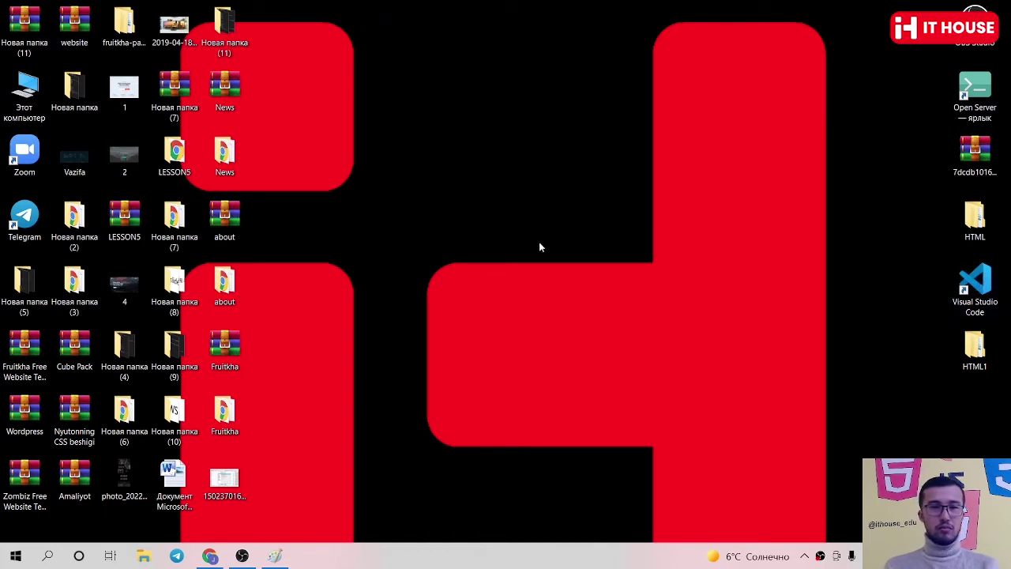
- In a new Chrome tab, search for VS CODE DOWNLOAD, then open another blank tab
left_click(209, 557)
left_click(177, 11)
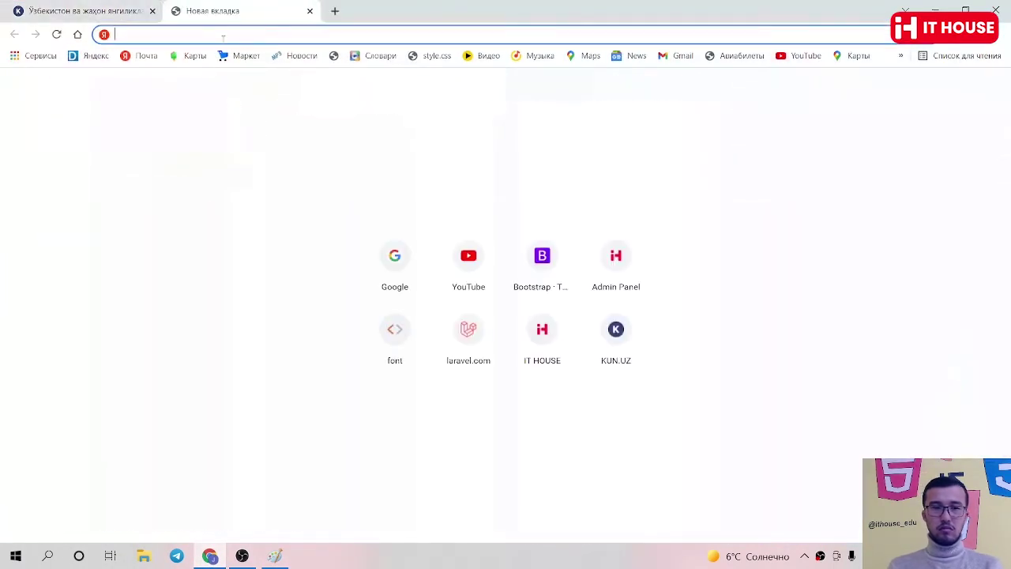
type("cs")
key("BackSpace")
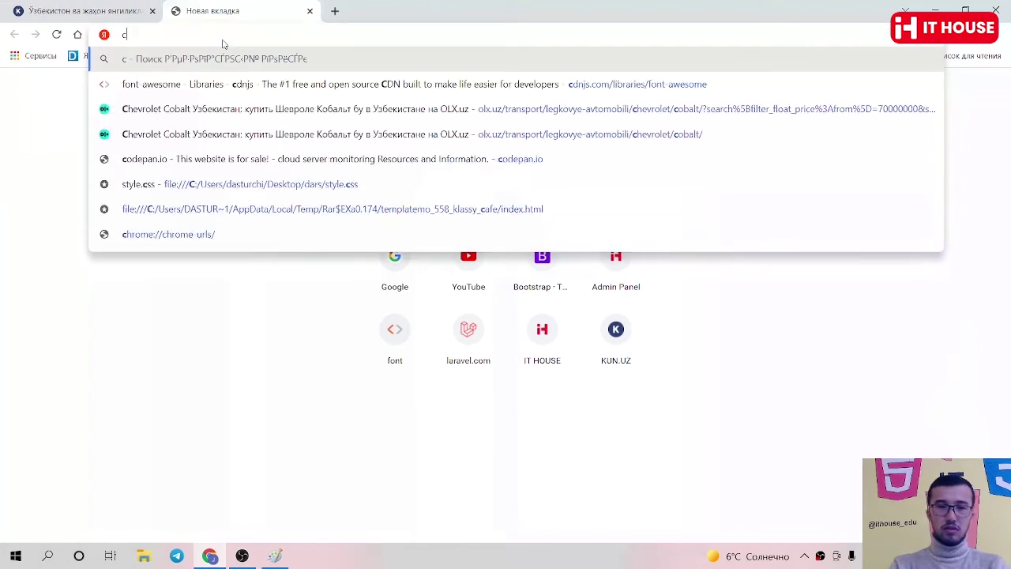
key("BackSpace")
type("vs c")
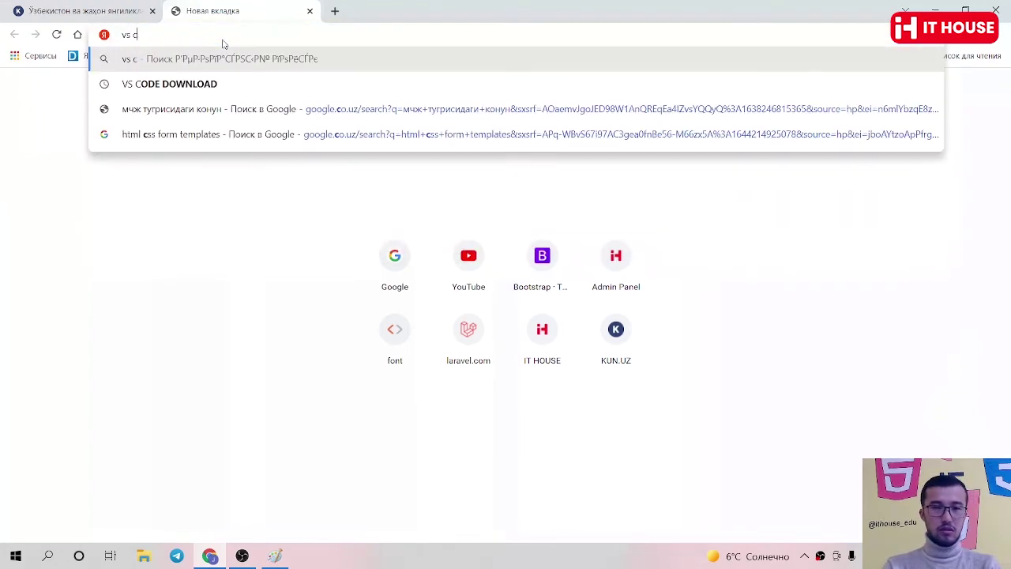
key("Down")
key("Return")
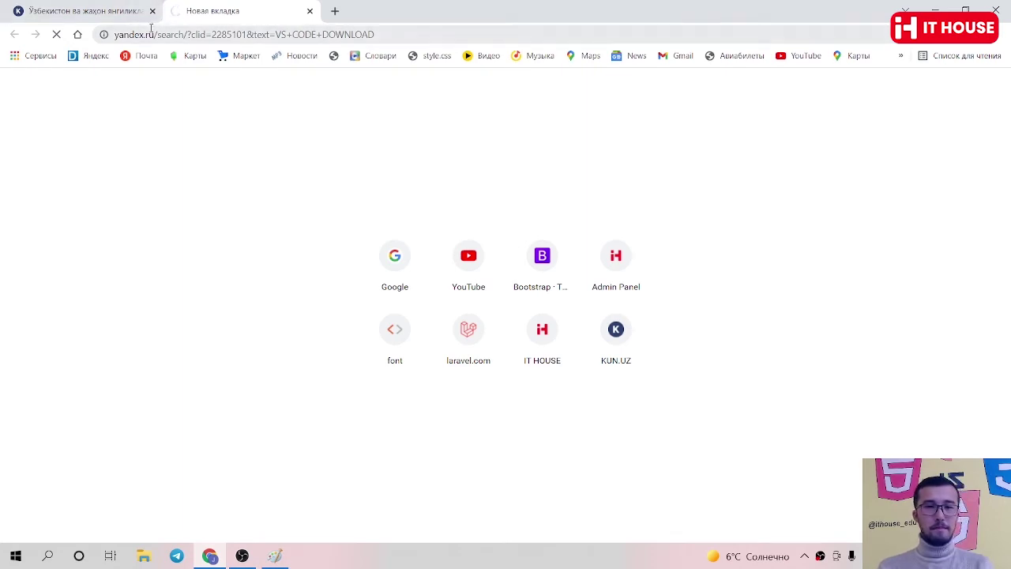
left_click(335, 11)
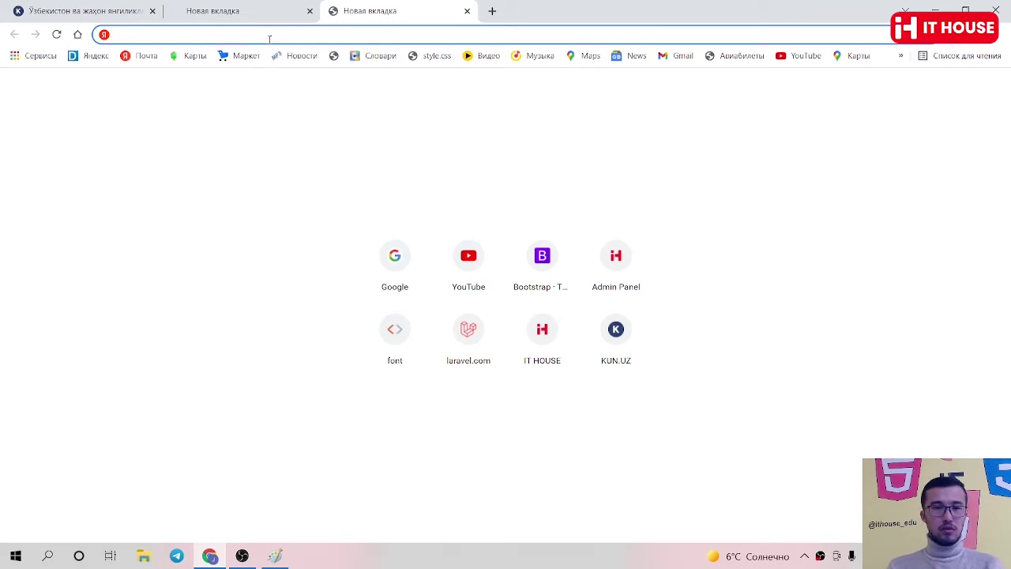
- Search 'google chrome download' in the new tab, then go back to the VS CODE DOWNLOAD results
type("g")
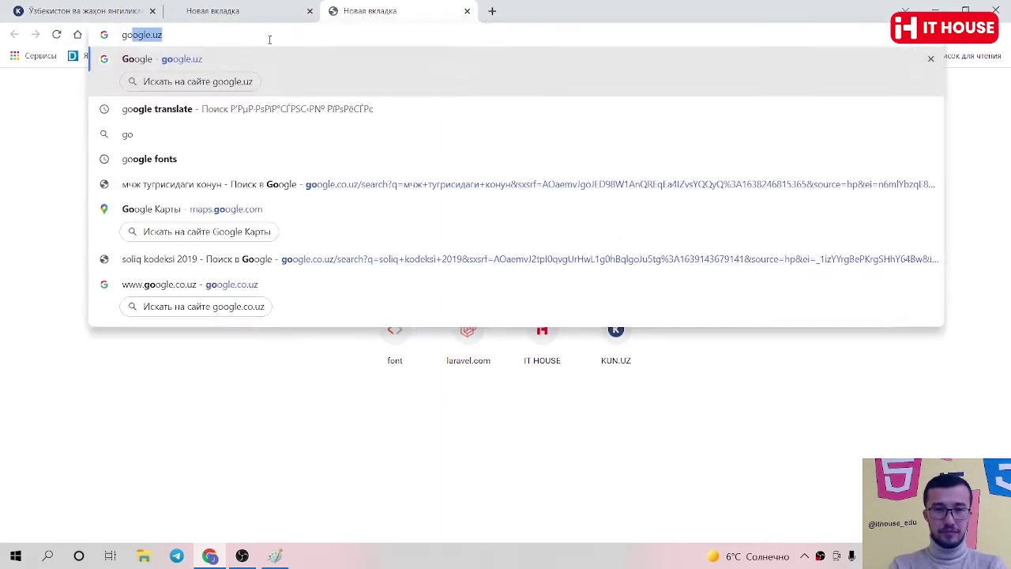
type("o")
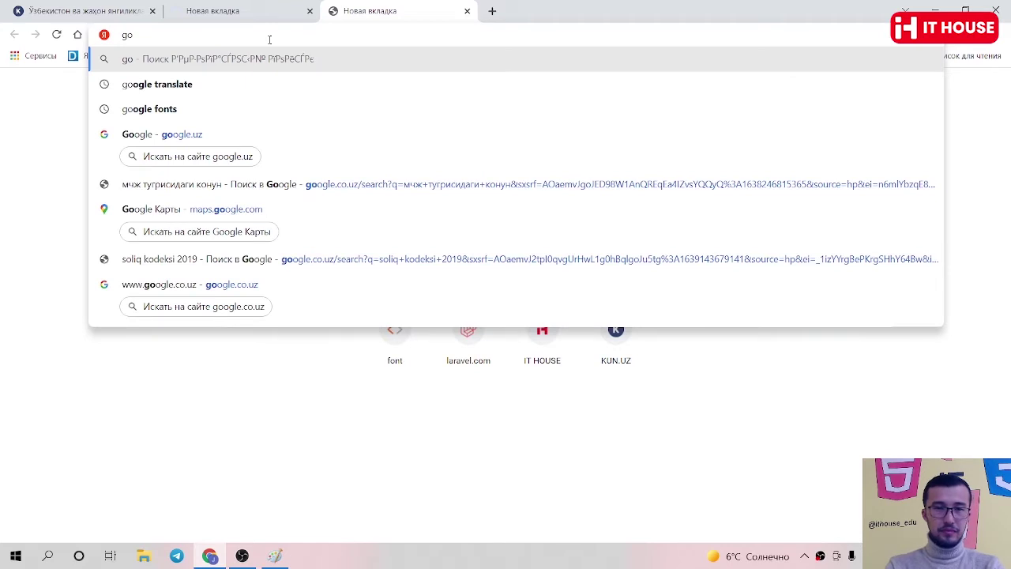
type("ogle ")
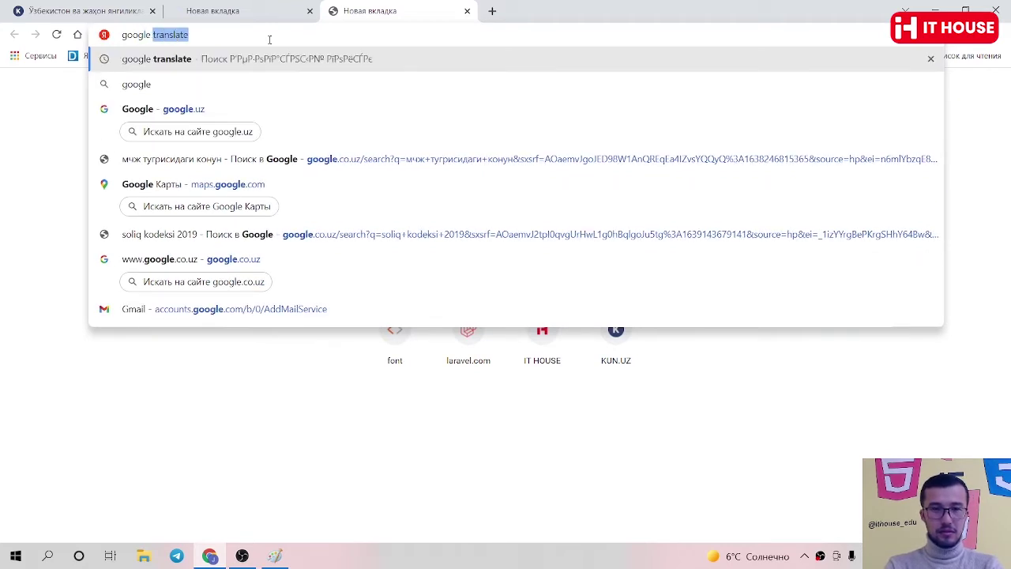
type("chr")
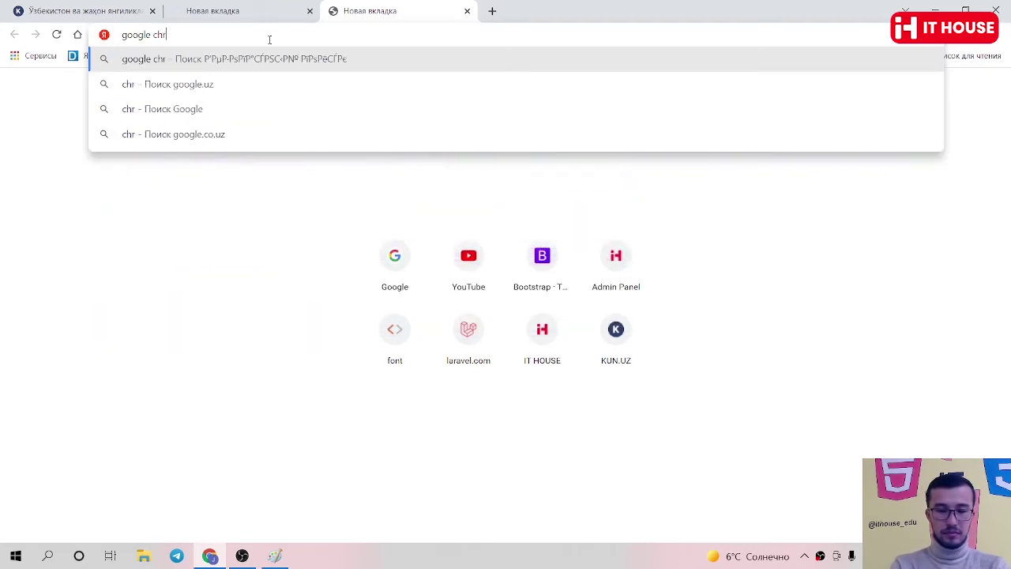
type("ome")
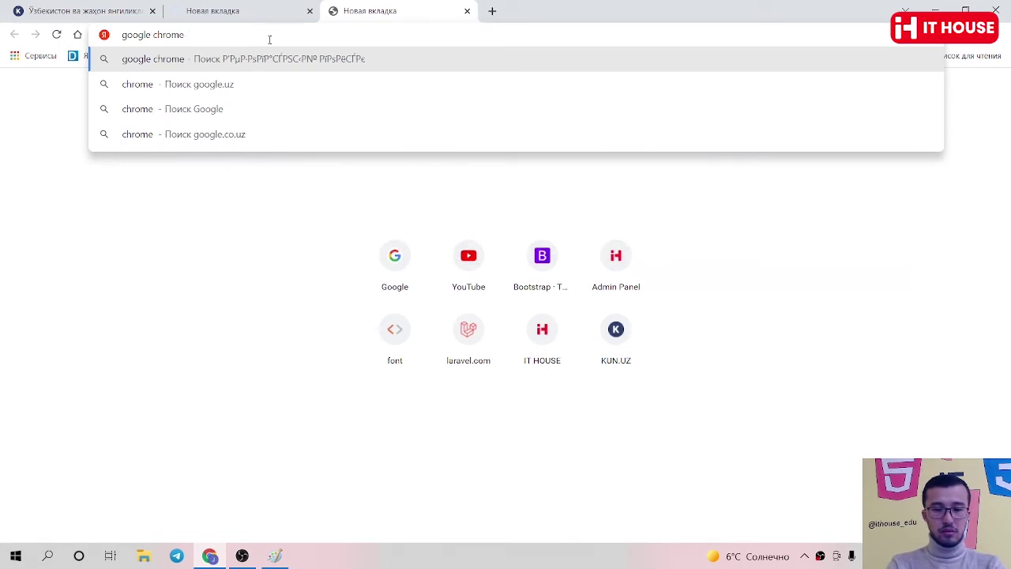
type(" doenload")
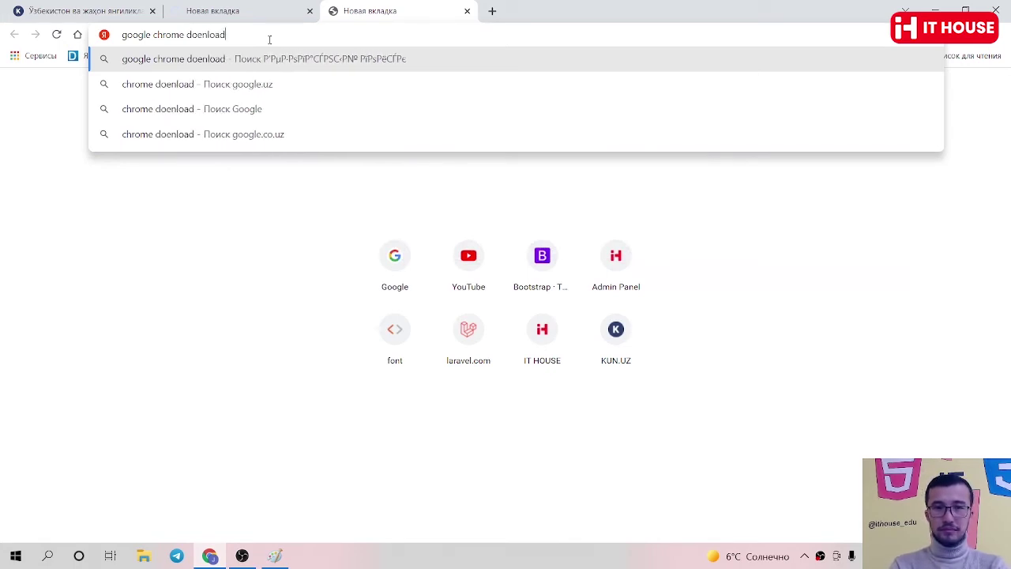
key("BackSpace")
key("BackSpace")
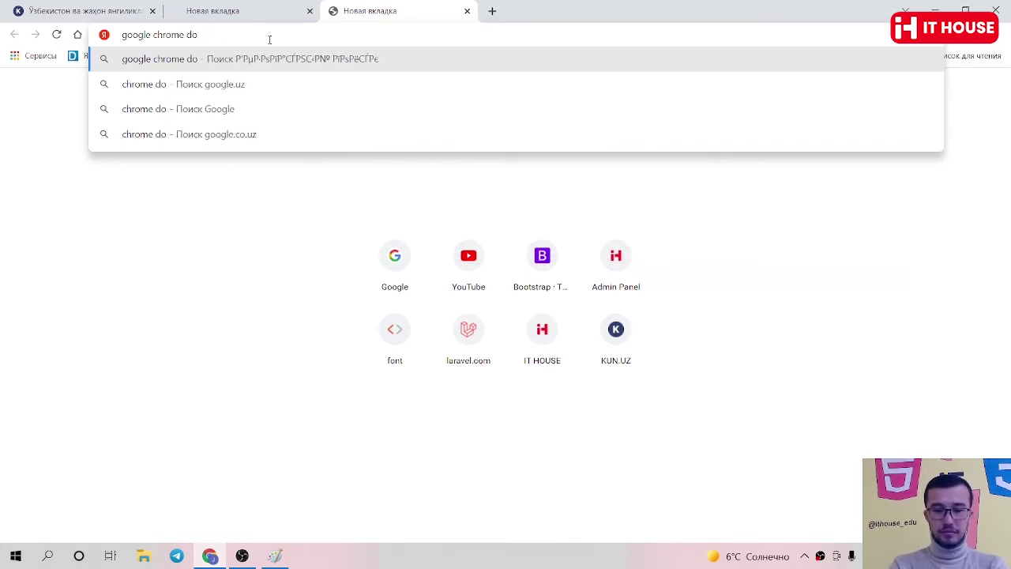
type("wnload")
key("Return")
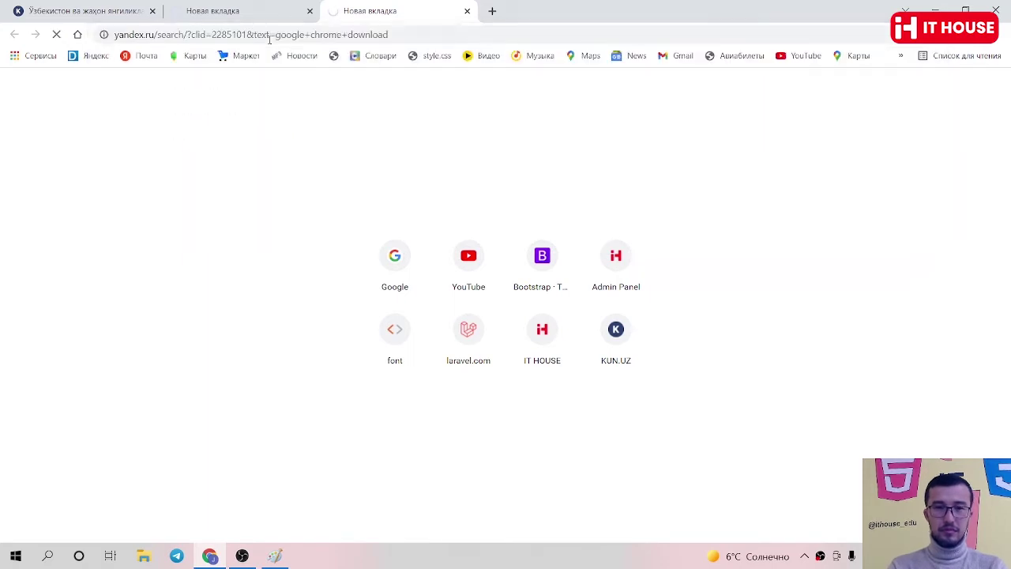
left_click(219, 4)
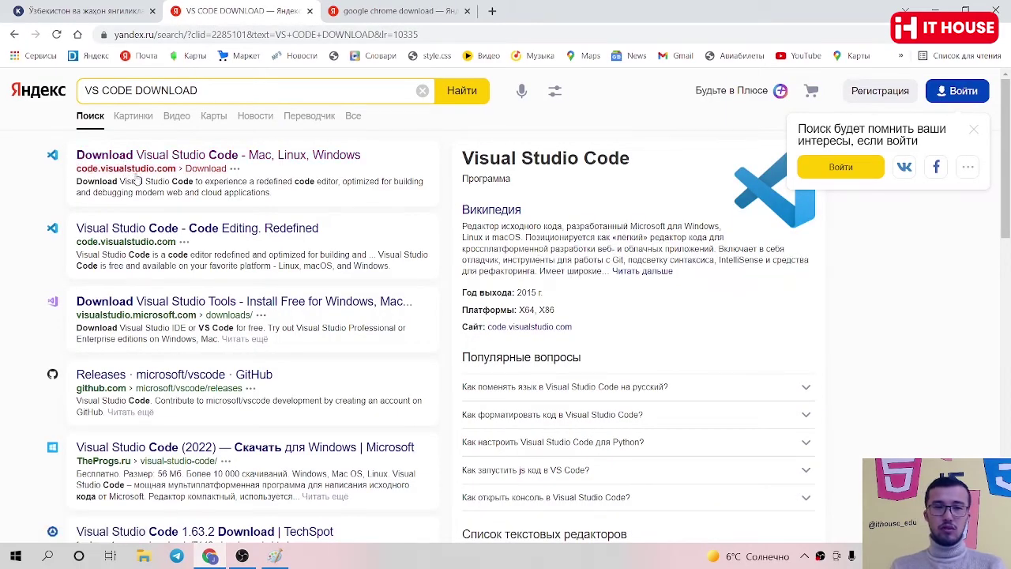
- Open the 'Download Visual Studio Code' result, scroll it briefly, then minimize Chrome
left_click(160, 156)
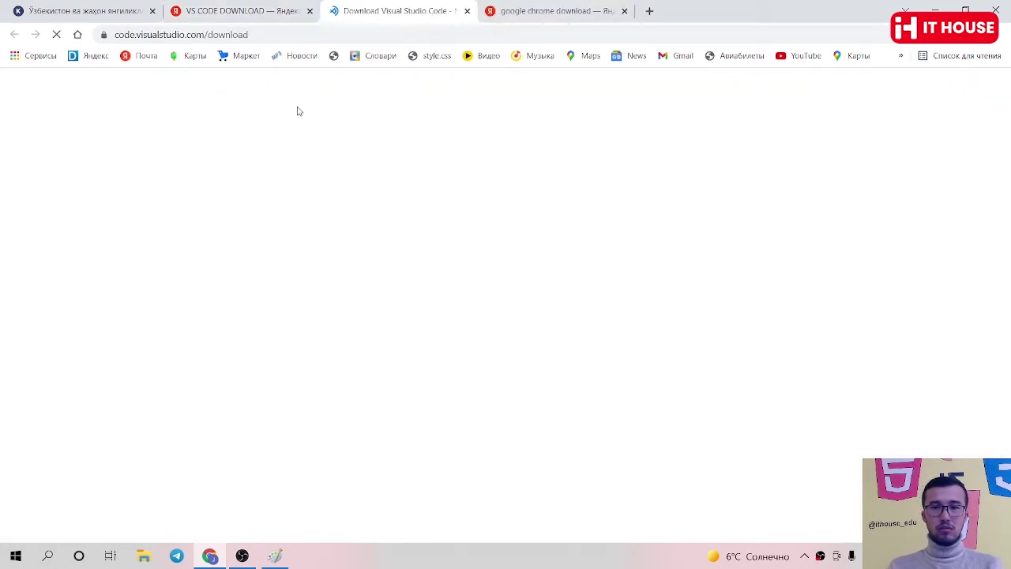
scroll(413, 162, "down", 1)
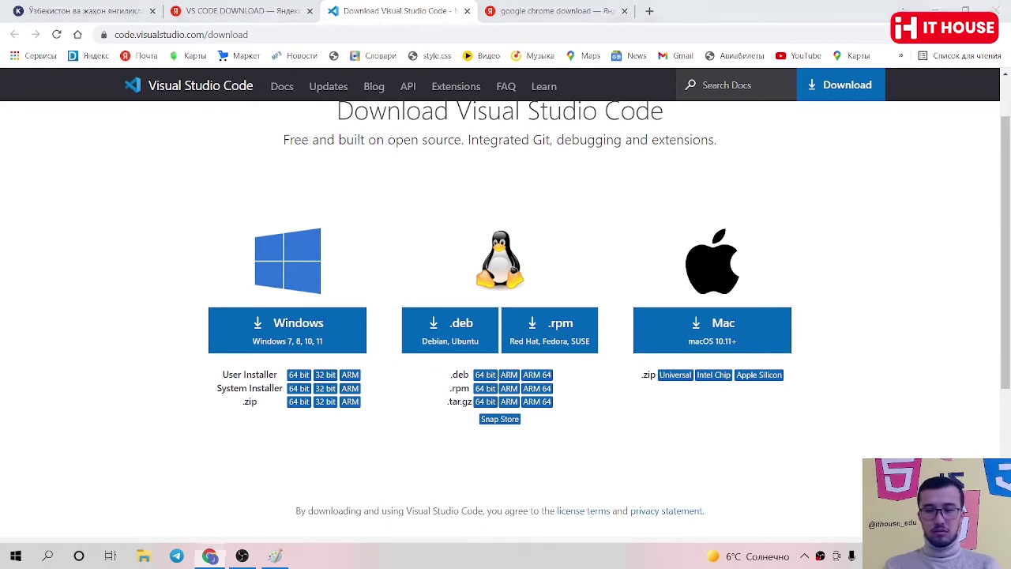
left_click(935, 10)
- Open This PC's Properties to confirm a 64-bit system, close it, and return to Chrome
right_click(29, 114)
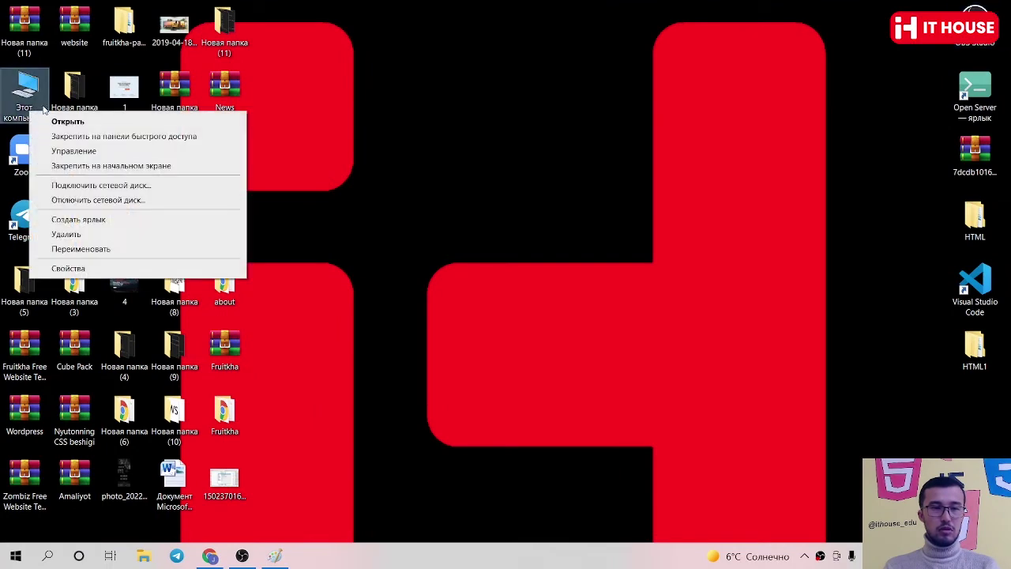
left_click(91, 268)
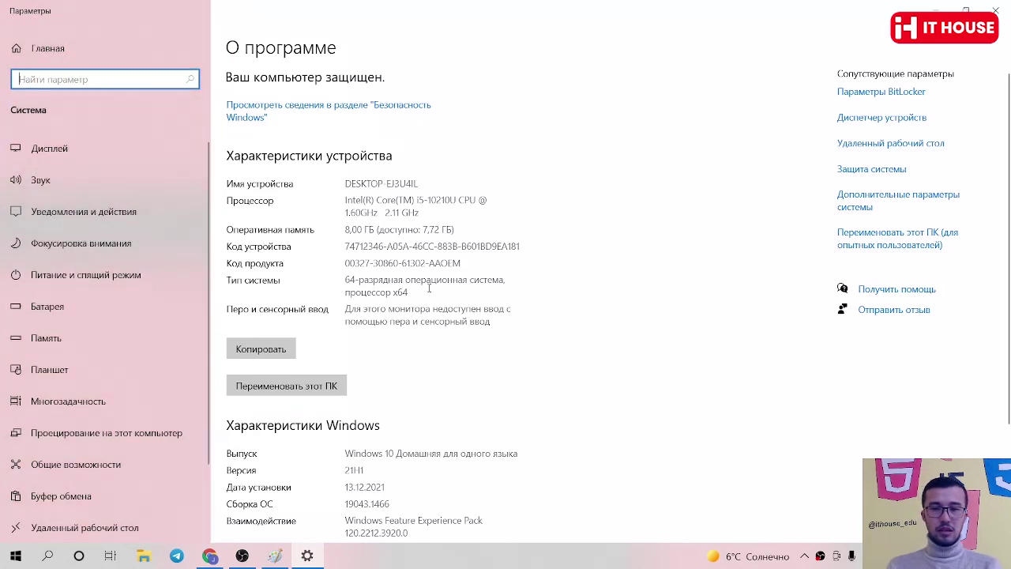
left_click(1000, 10)
left_click(210, 556)
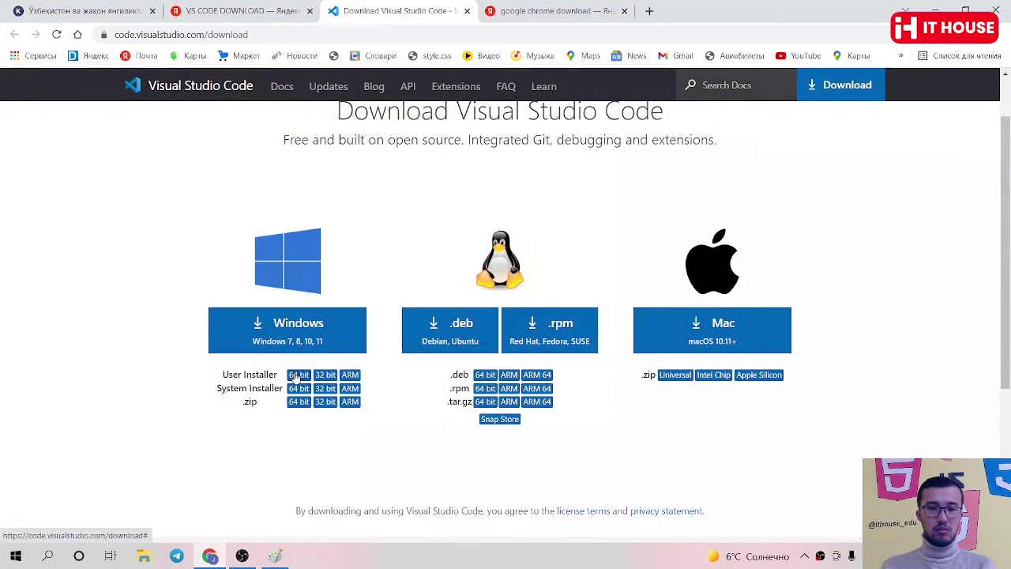
- Request the 64-bit User Installer of VS Code, then switch to the google chrome download results tab
left_click(296, 375)
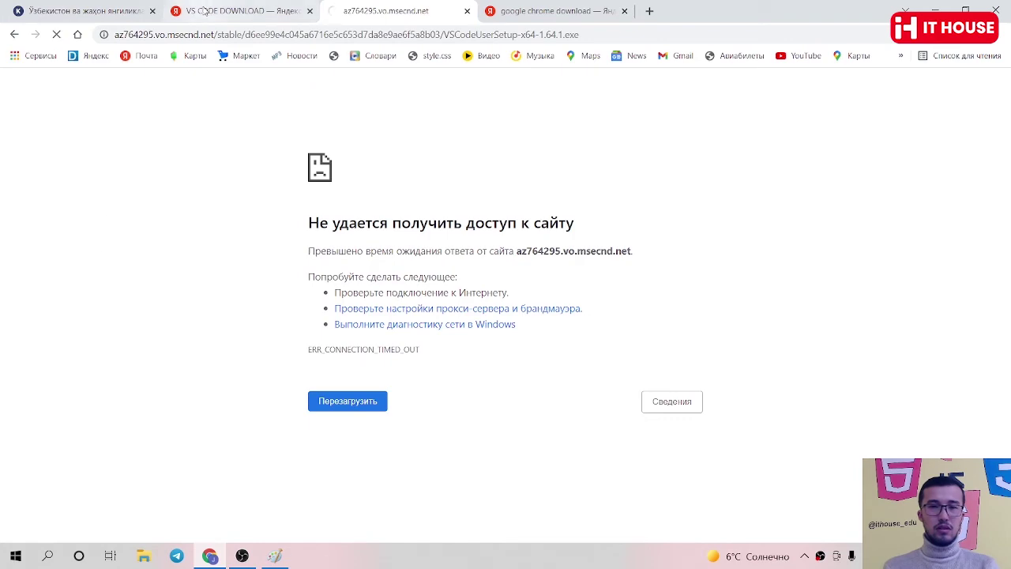
left_click(521, 11)
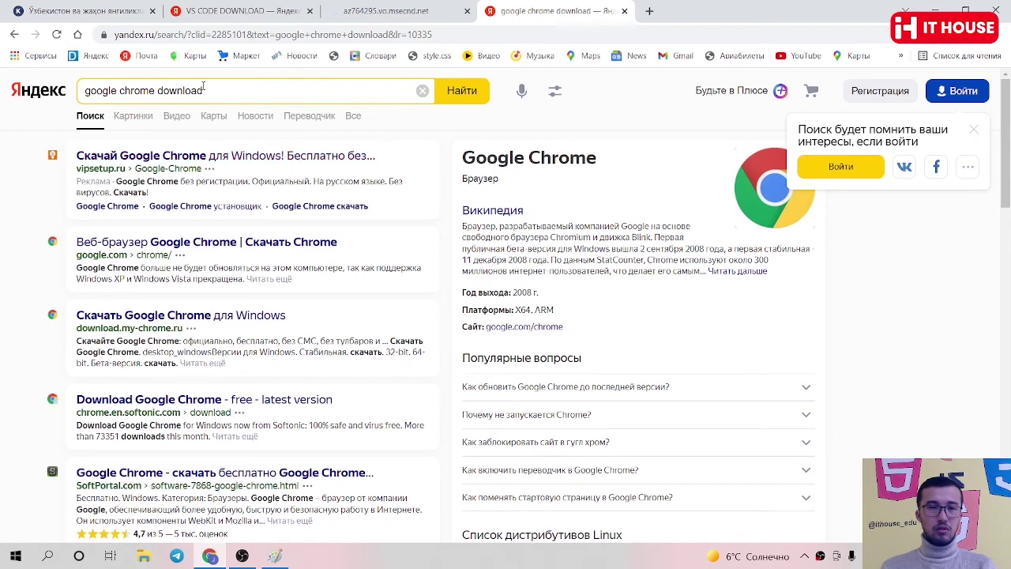
- Open the first Yandex result's vipsetup.ru Chrome download page and close the search results tab
left_click(145, 157)
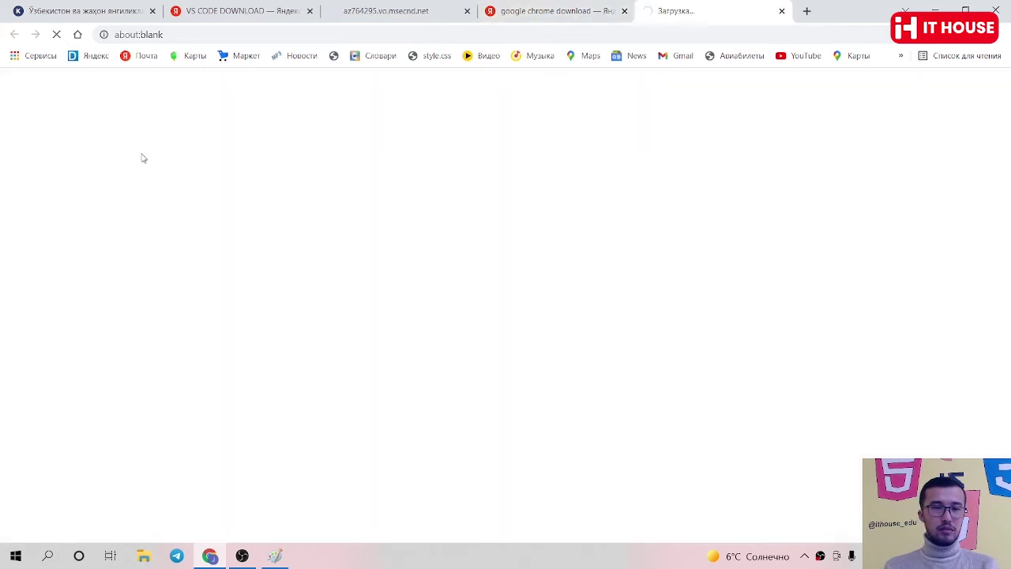
left_click(549, 11)
left_click(704, 9)
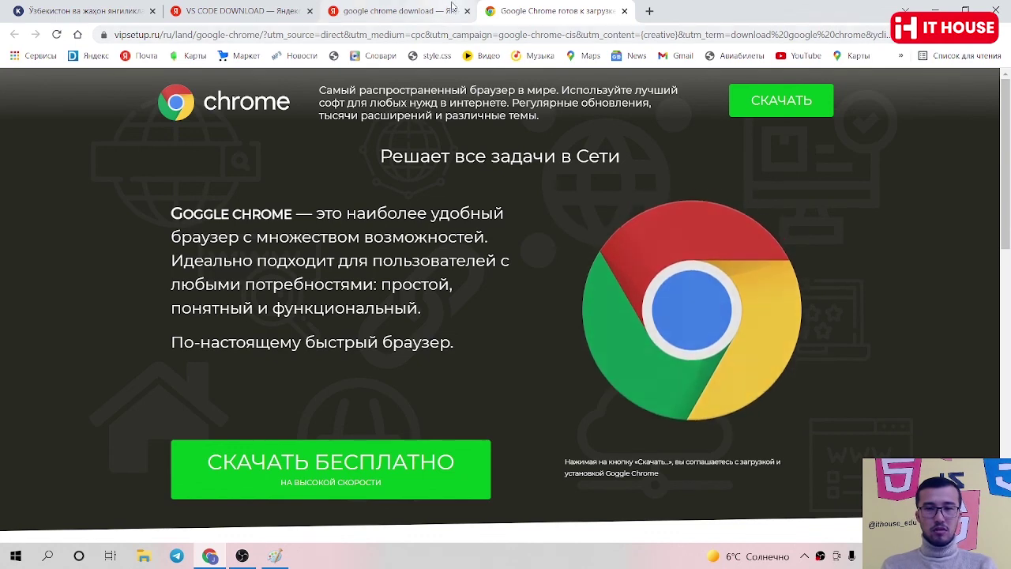
left_click(467, 11)
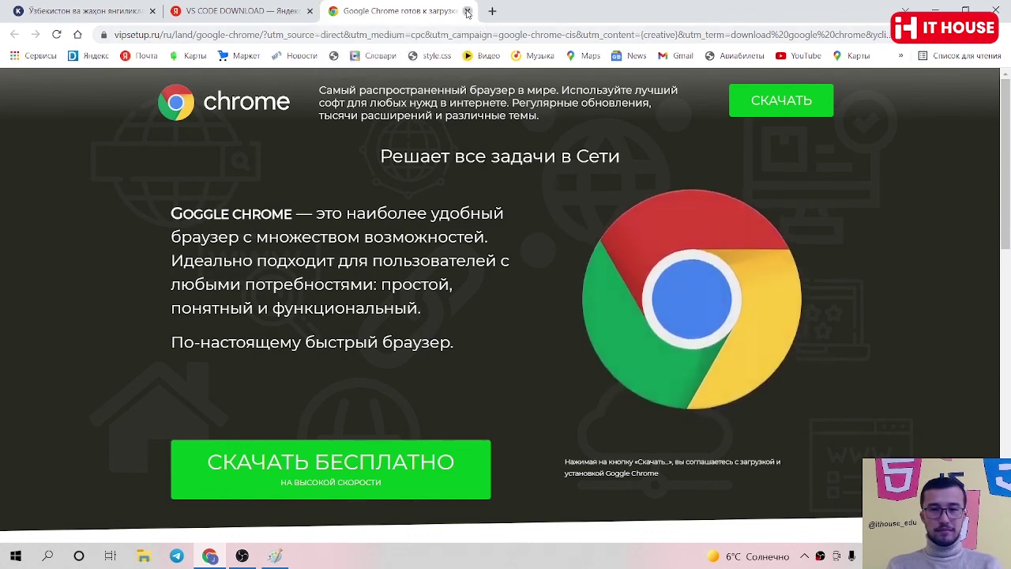